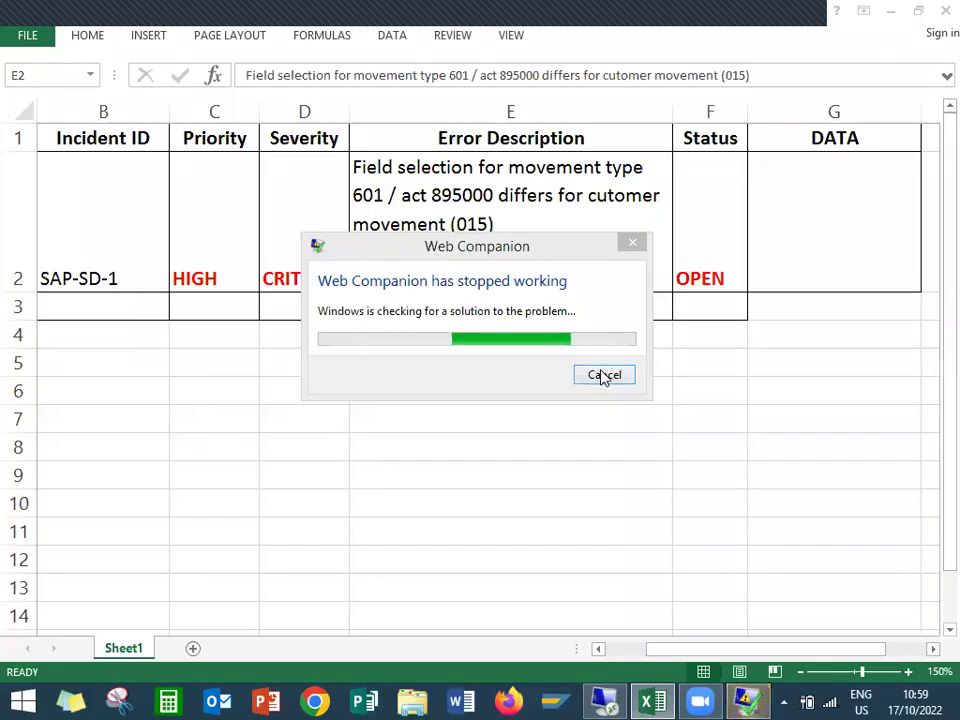
- Close the Web Companion crash message and check the SAP-SD-1 ticket's severity
left_click(604, 375)
left_click(557, 225)
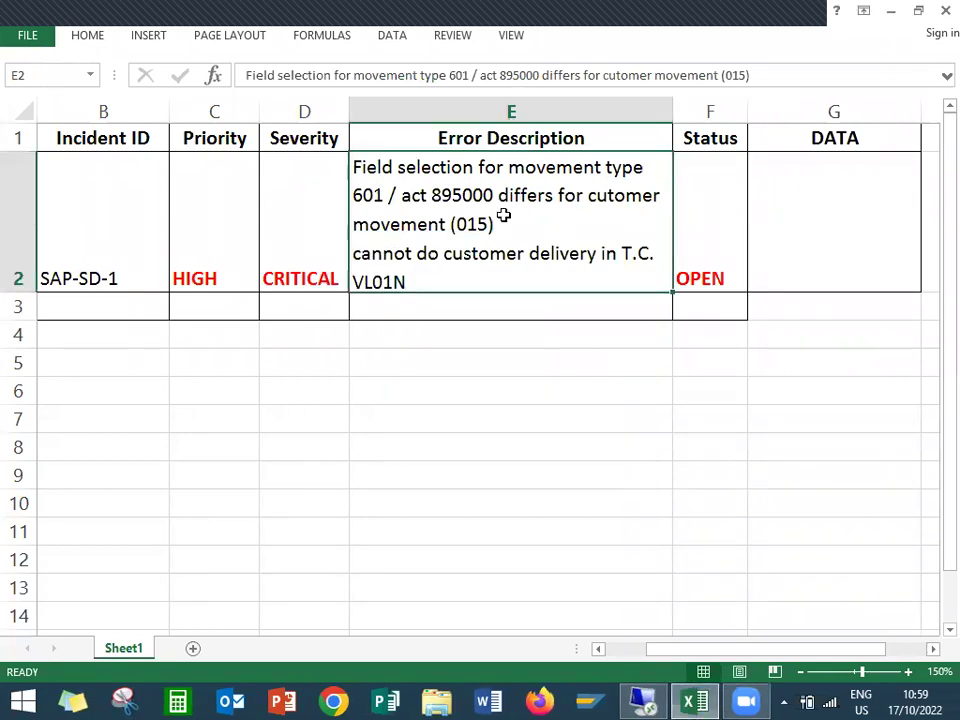
left_click(311, 212)
- Read the movement type 601 error description in cell E2, then move to the Status cell
left_click(450, 235)
double_click(433, 182)
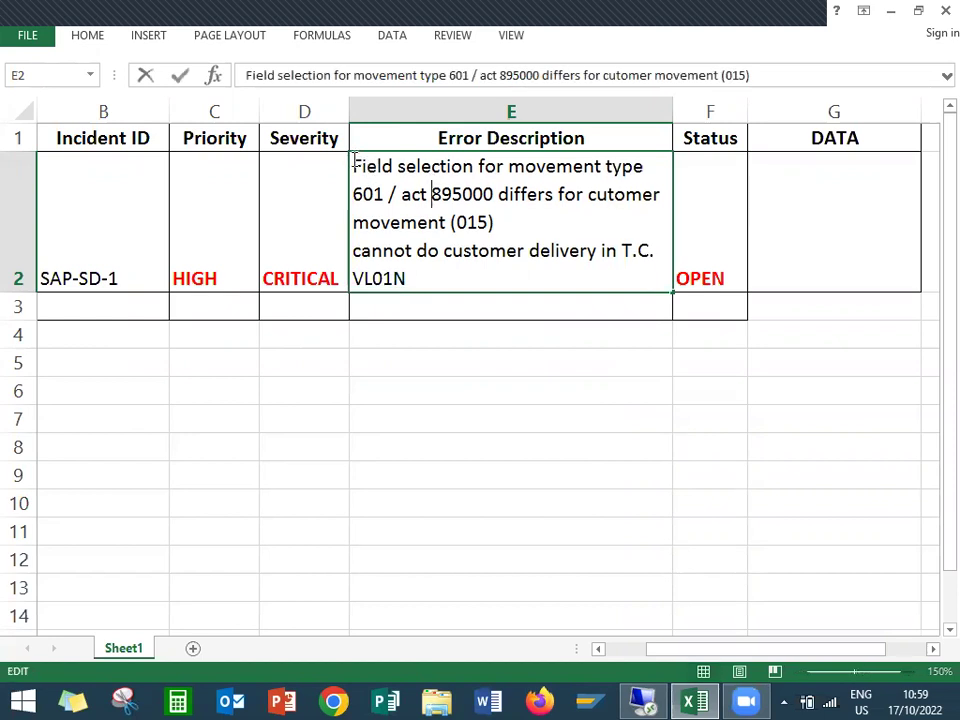
left_click_drag(356, 163, 385, 195)
left_click_drag(478, 261, 484, 281)
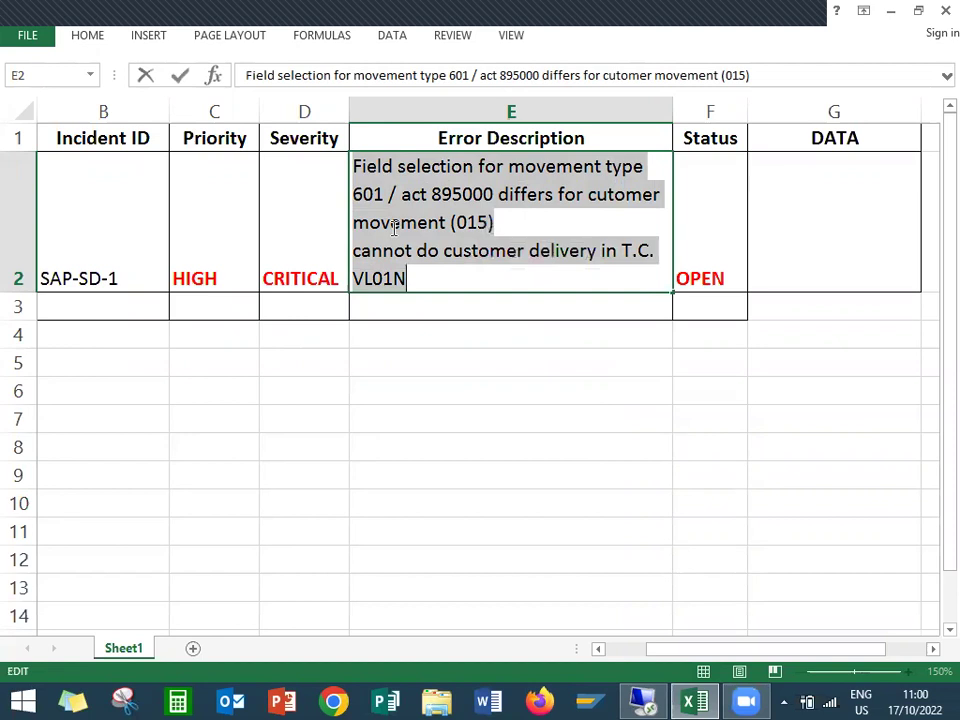
left_click(690, 240)
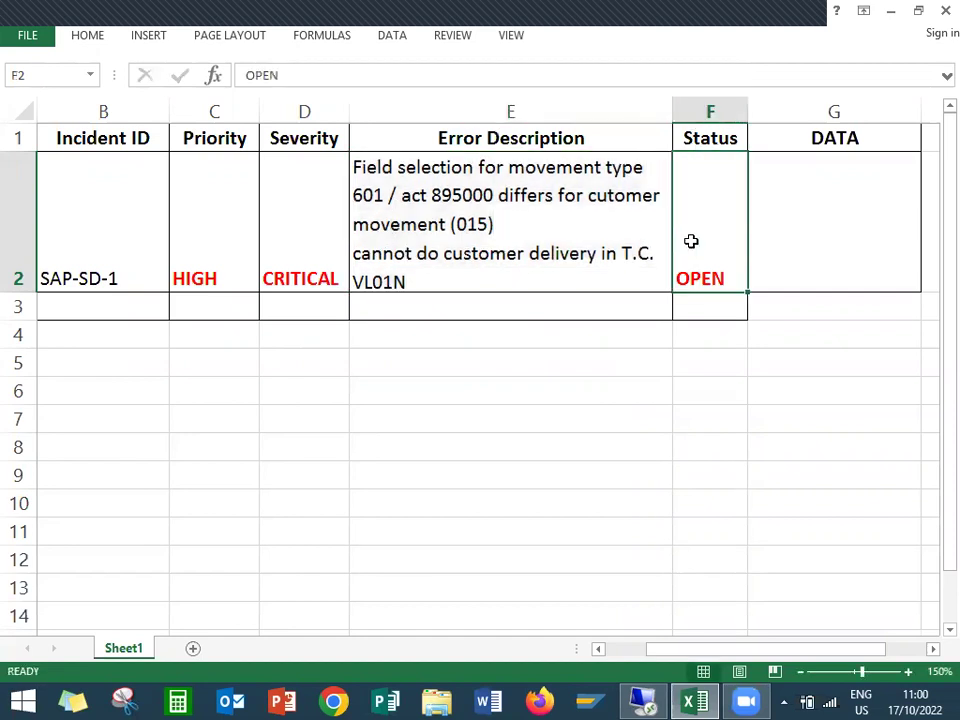
- Start a VA01 standard order for sold-to party 27
left_click(645, 702)
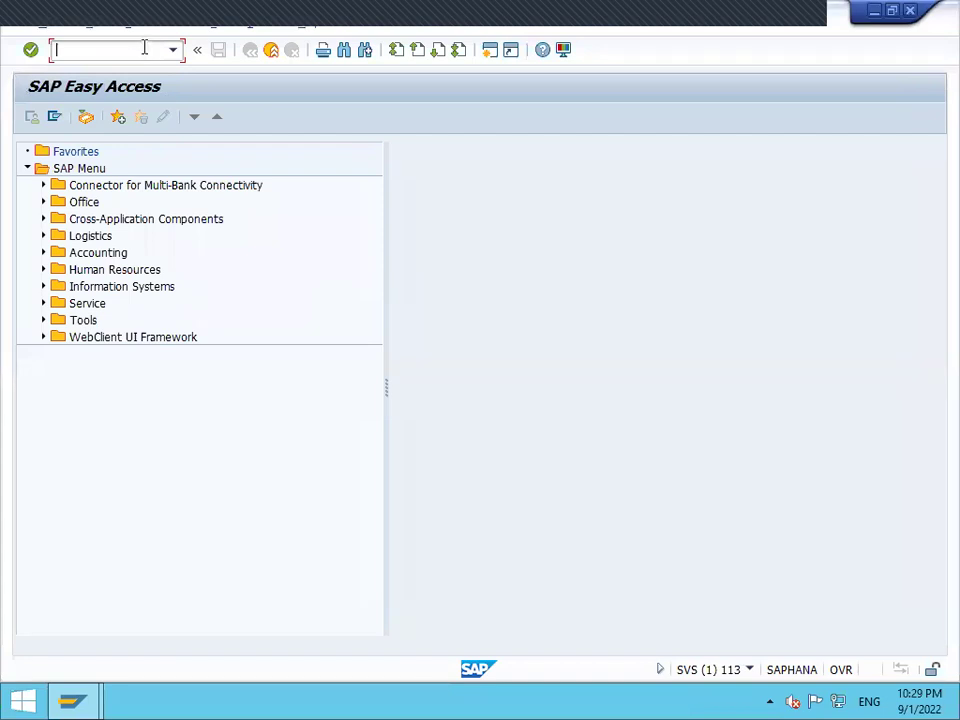
type("VA01")
key("Return")
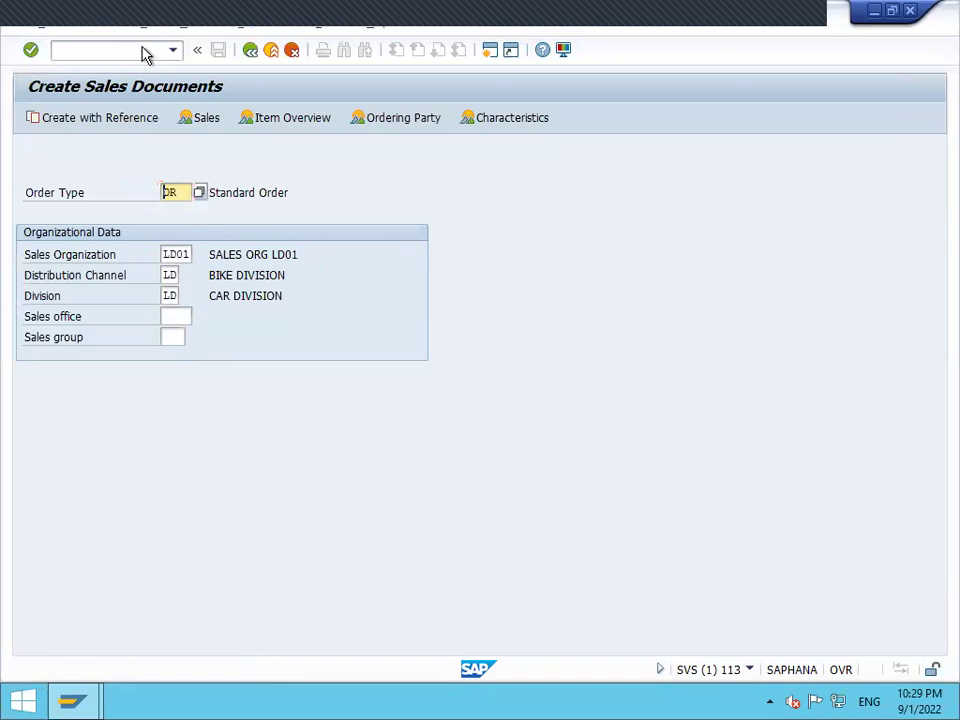
key("Return")
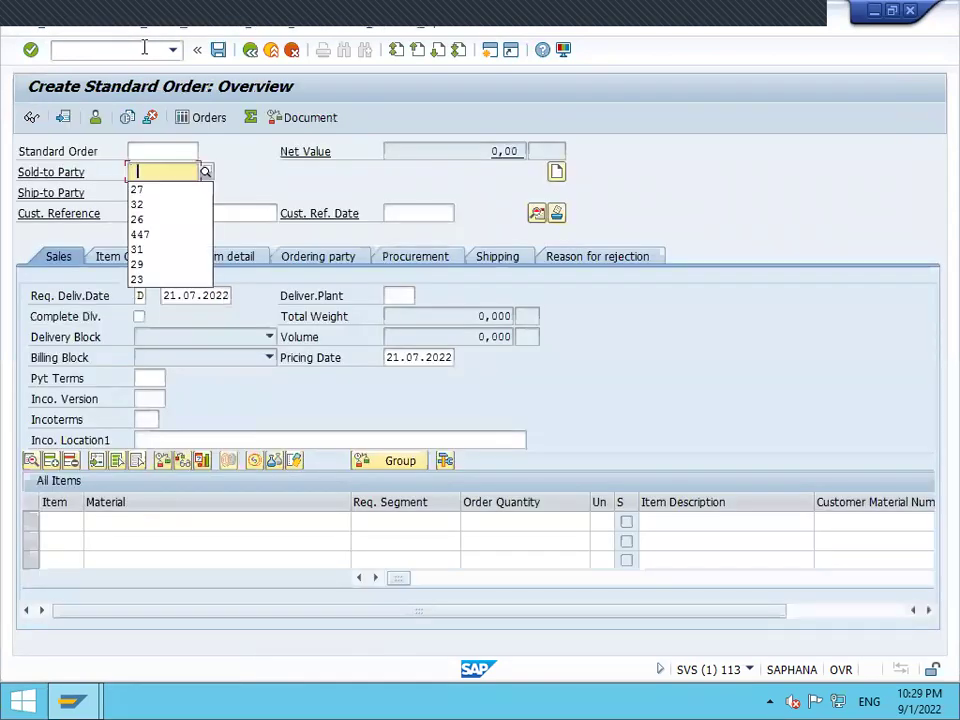
type("27")
key("Return")
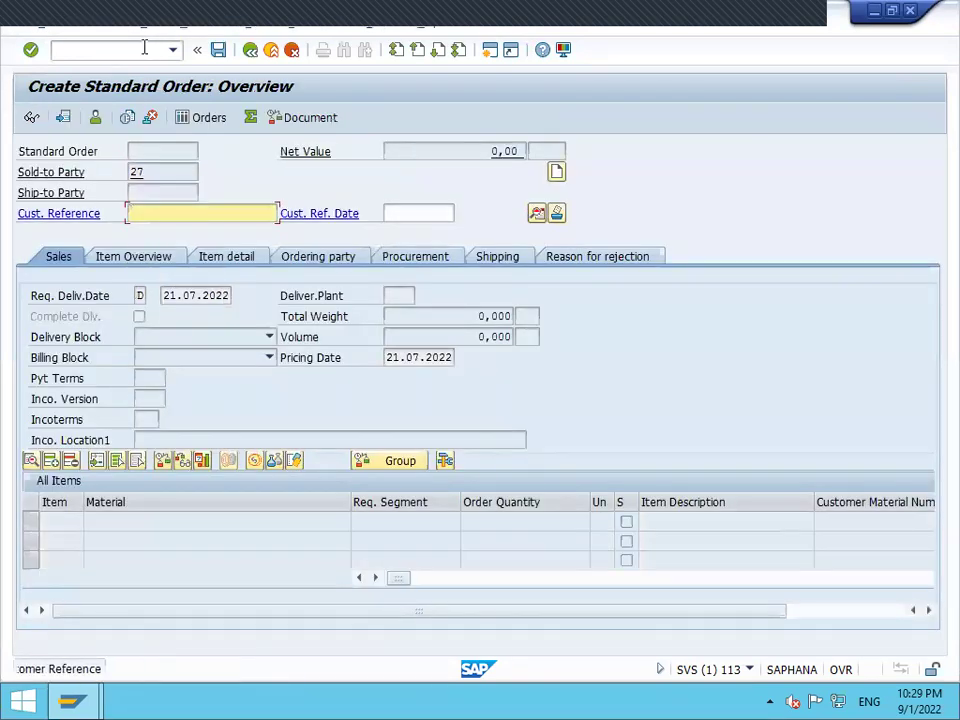
- Enter customer reference 232, payment terms 0001, and Incoterms CFR with location CFR
type("232")
key("Return")
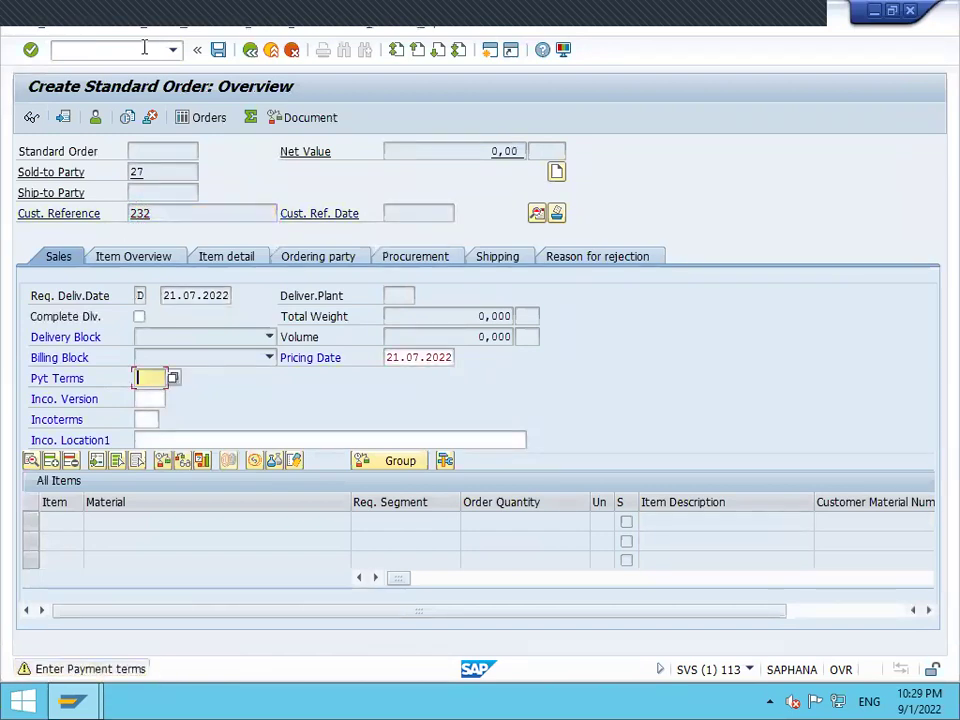
type("0001")
key("Return")
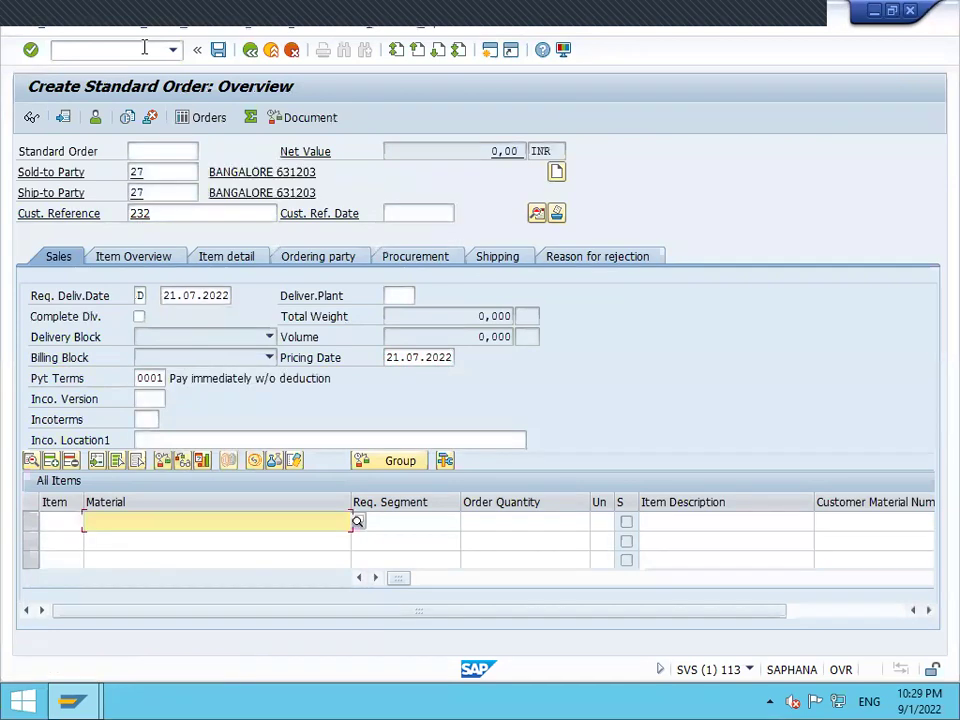
left_click(144, 418)
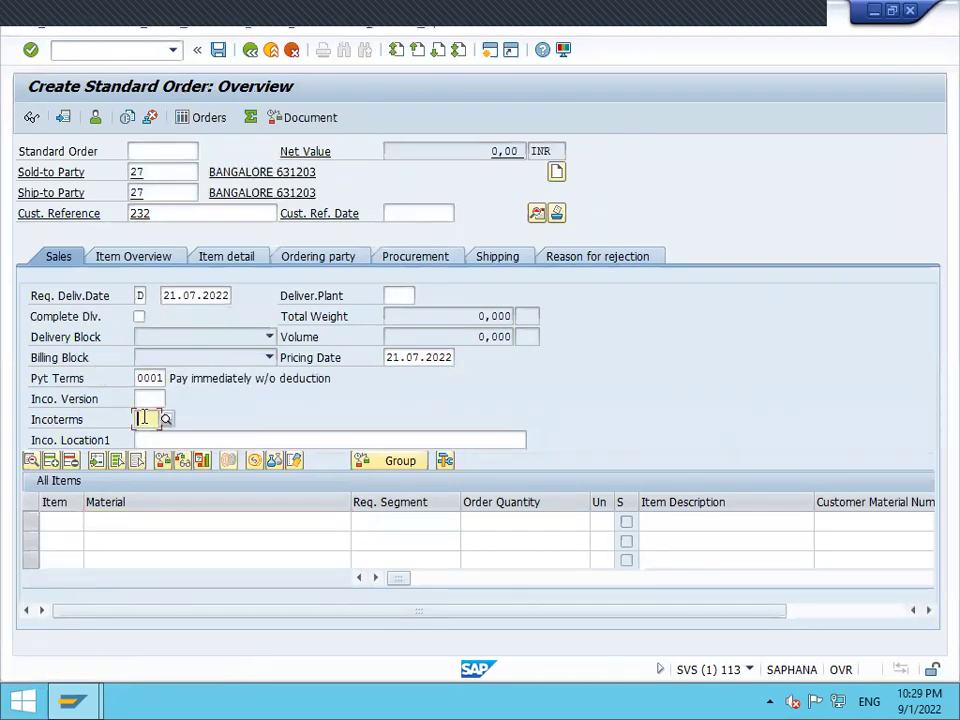
type("cfr")
key("Return")
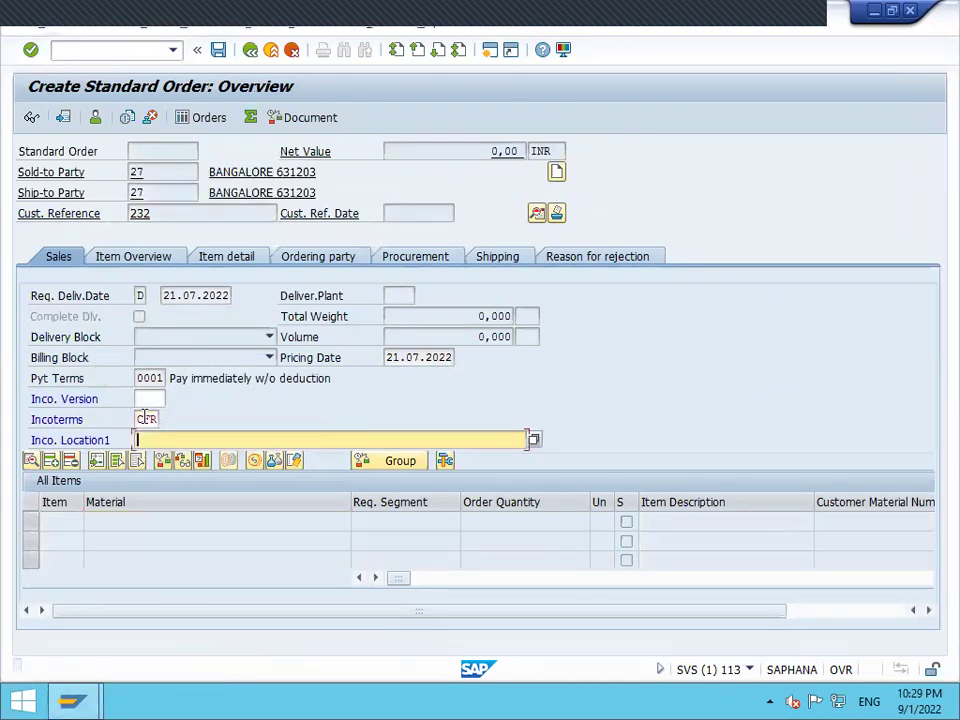
type("CFR")
key("Return")
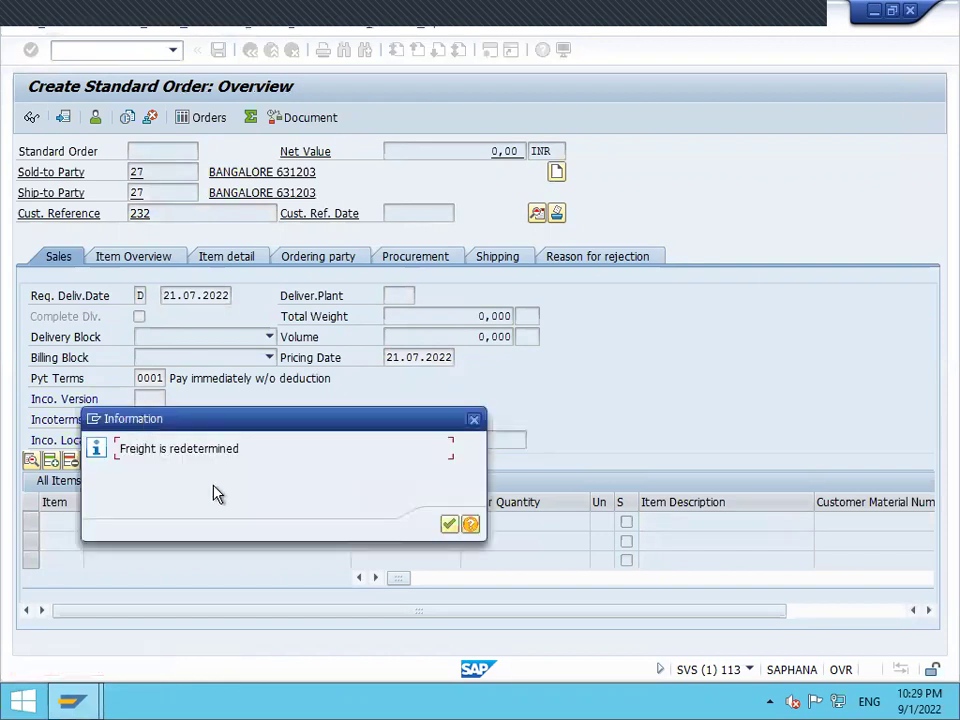
- Dismiss the freight message, add material 452 at quantity 10 as item 10, and open its details
key("Return")
left_click(159, 520)
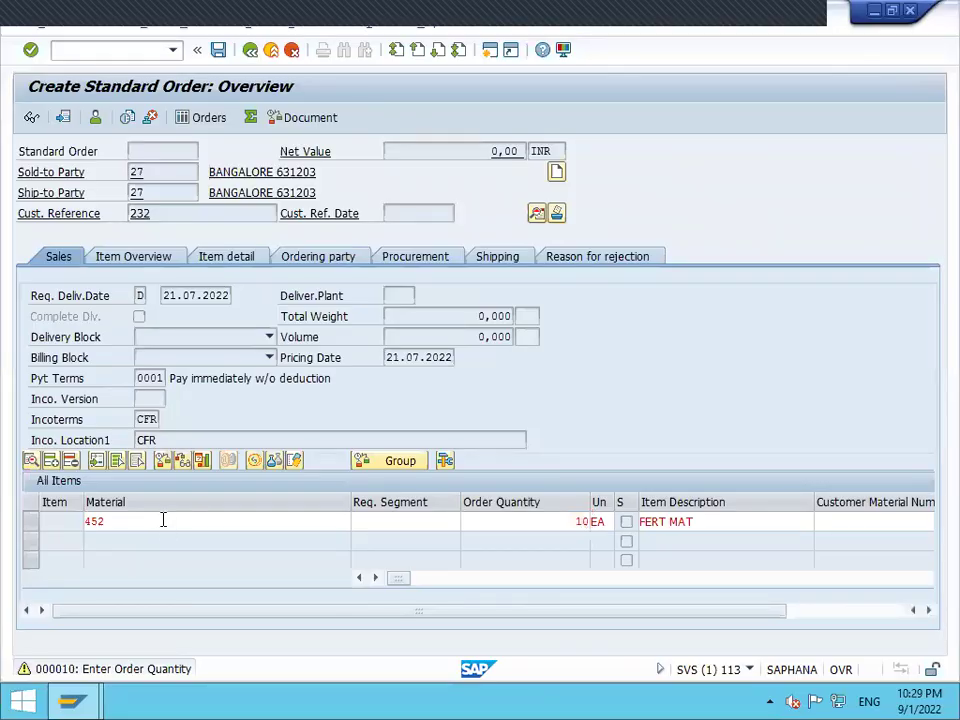
key("Return")
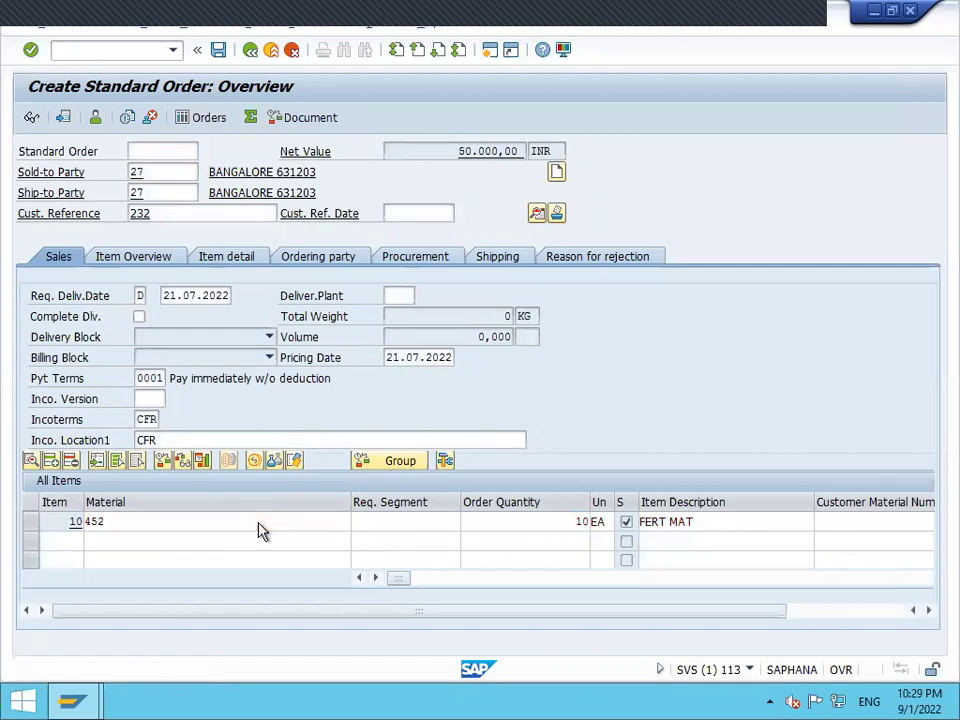
double_click(260, 523)
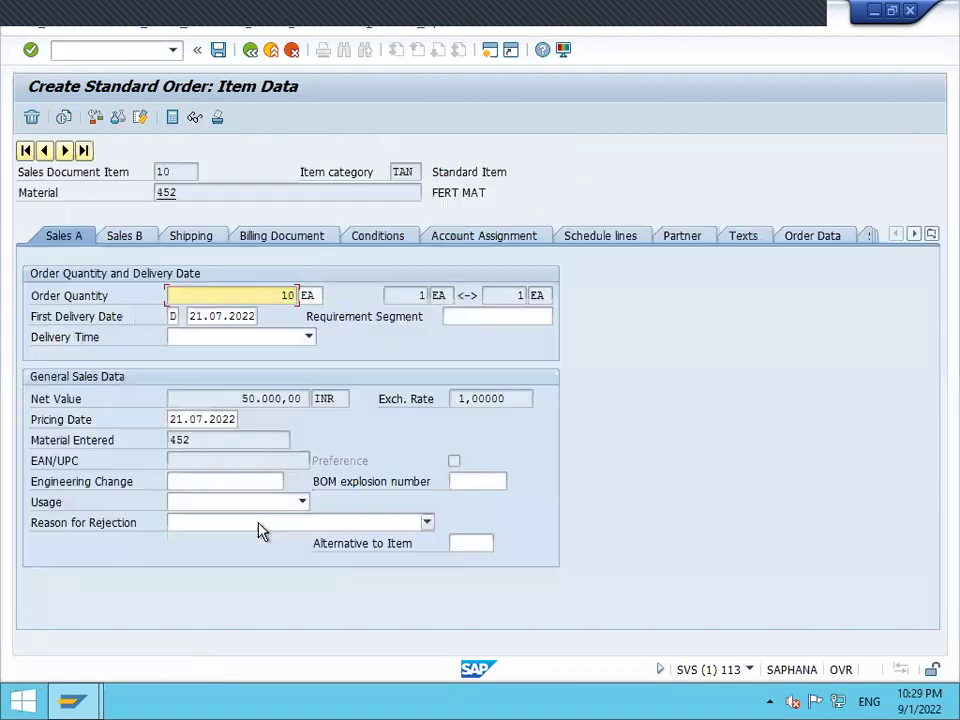
- On the Shipping data, set item 10's plant and storage location to LD01
left_click(203, 240)
left_click(180, 378)
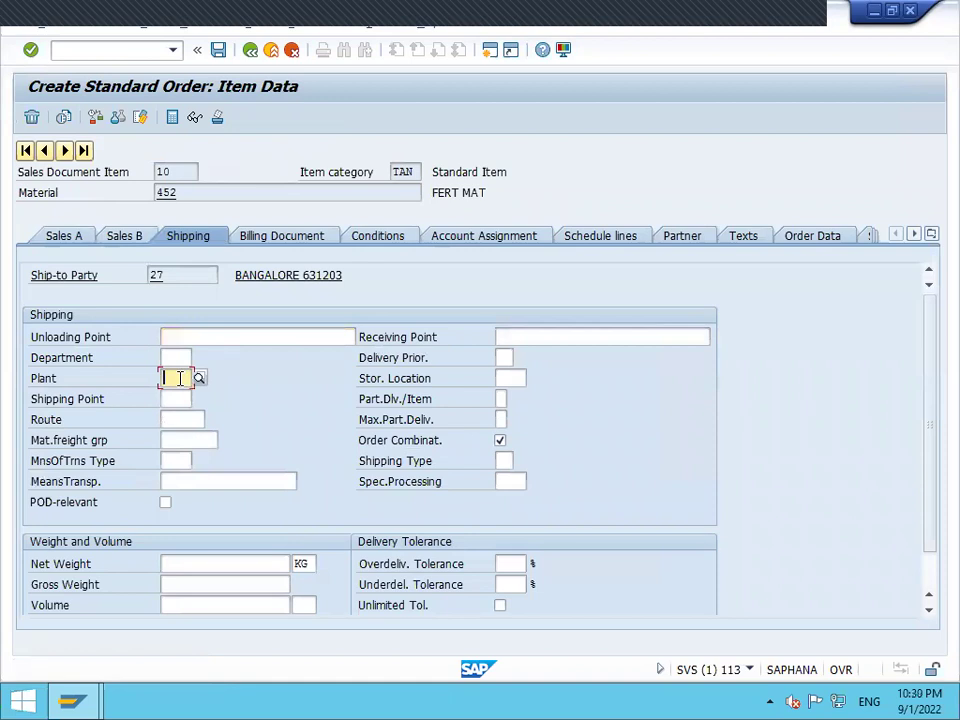
type("LD0")
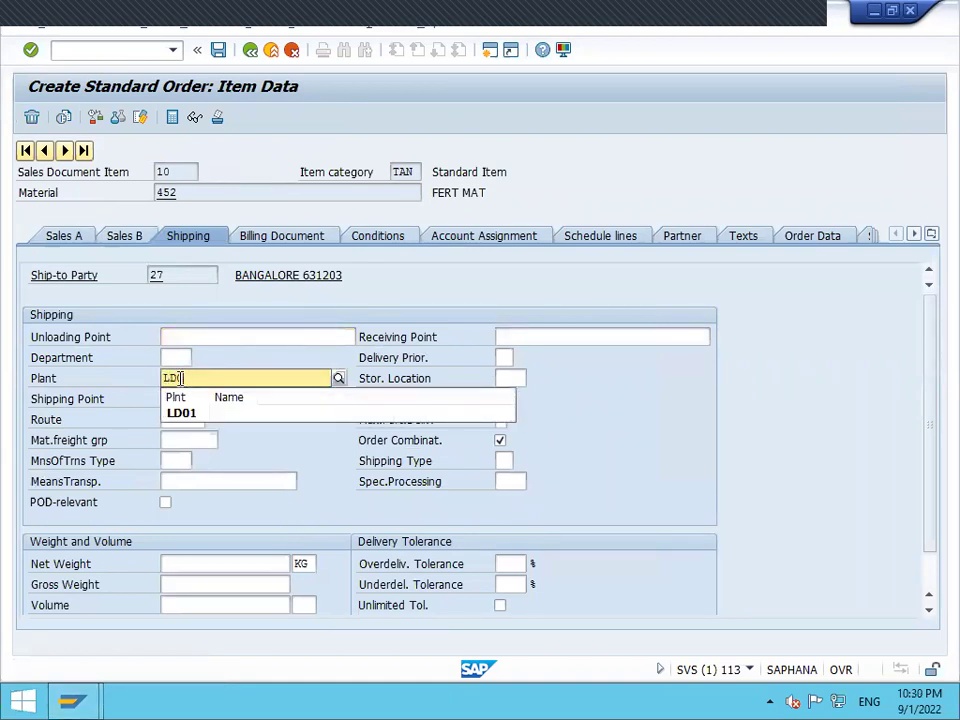
type("1")
key("Return")
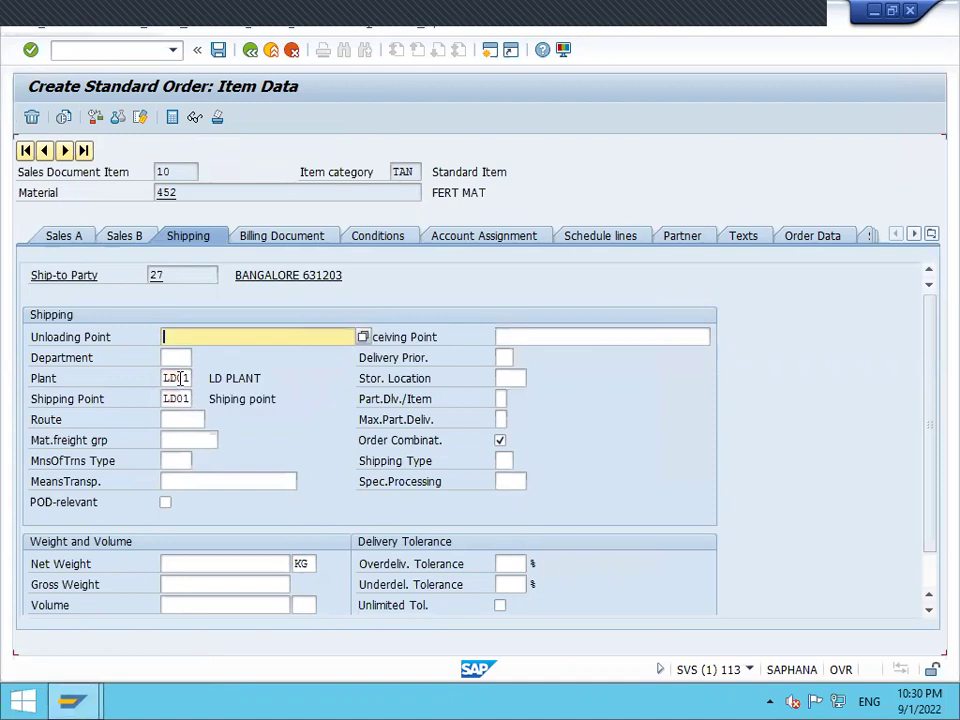
left_click(513, 379)
type("LD01")
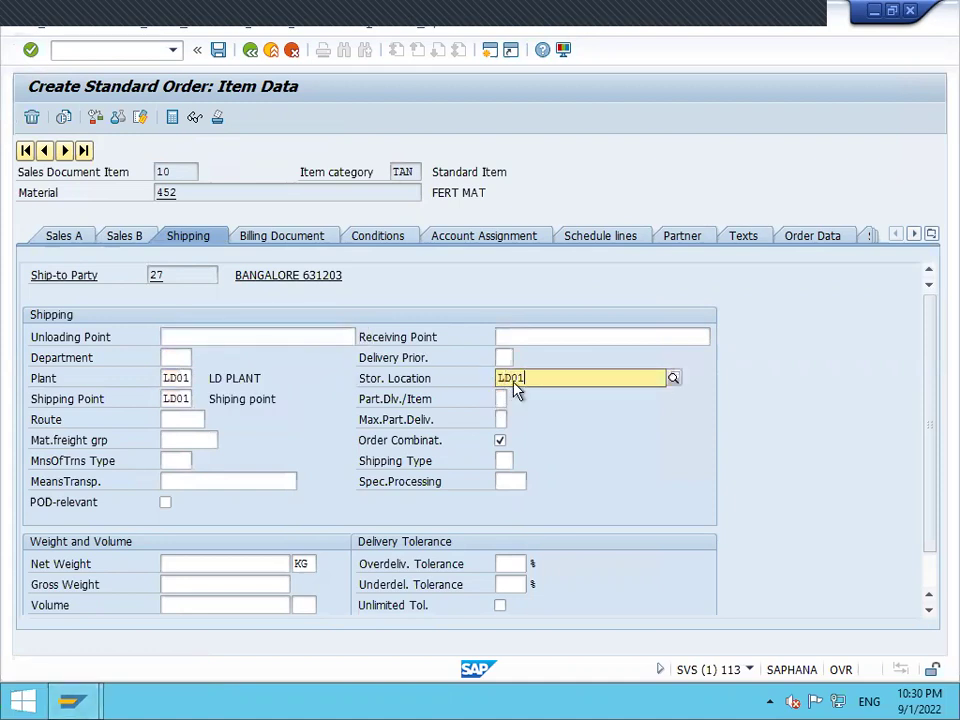
key("Return")
- Set item 10's net weight and gross weight to 10 KG
left_click(257, 566)
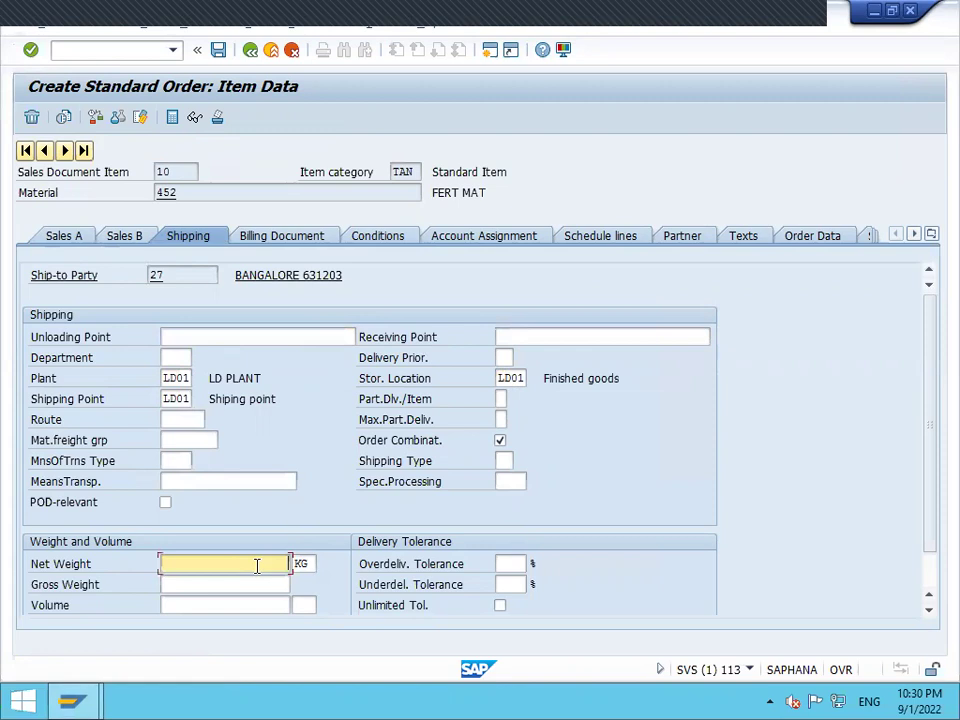
type("10")
key("Return")
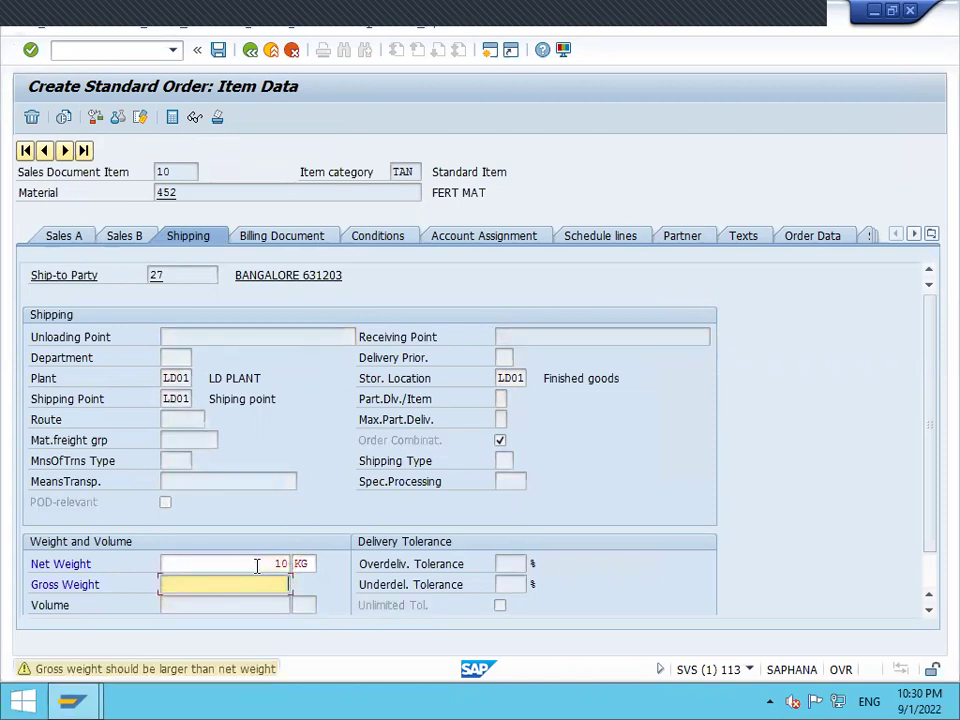
type("10")
key("Return")
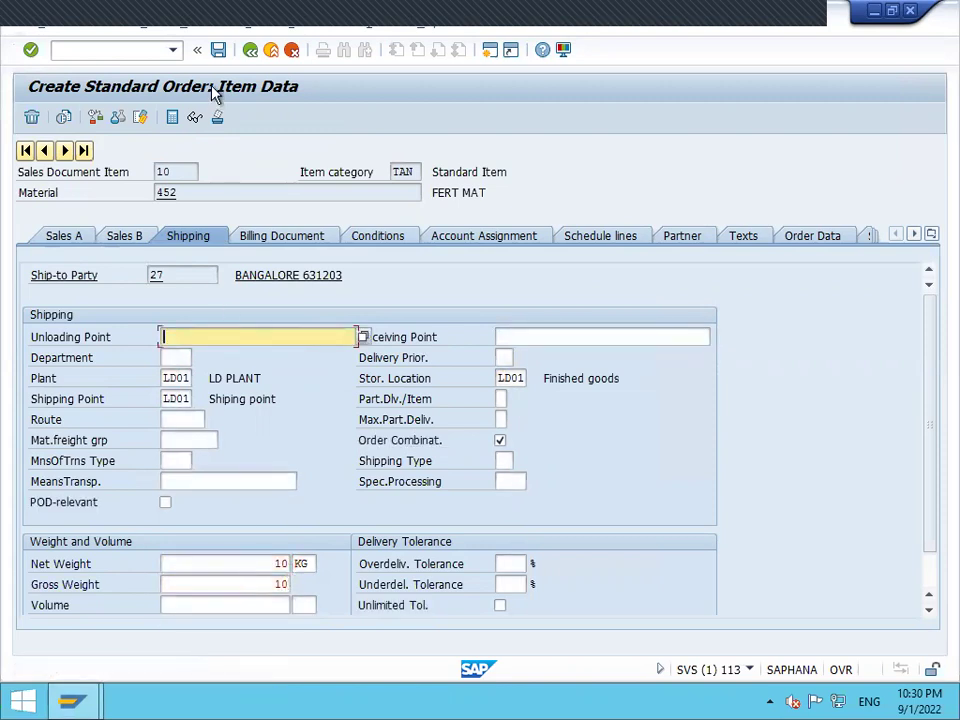
- Save the order as Standard Order 13 and start its outbound delivery with /NVL01N
left_click(218, 50)
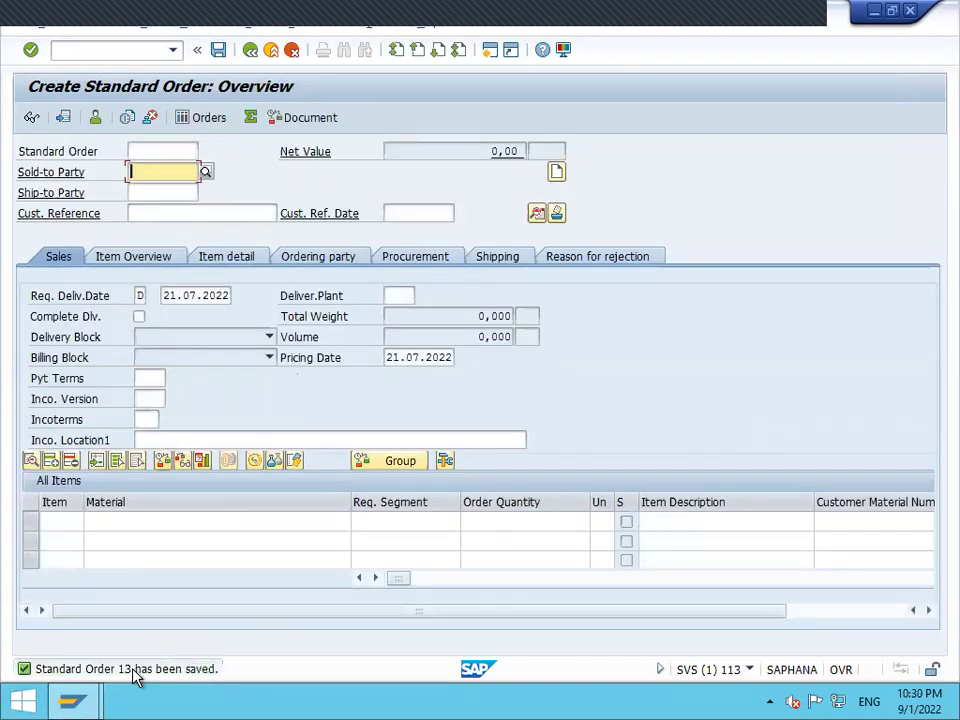
left_click(157, 51)
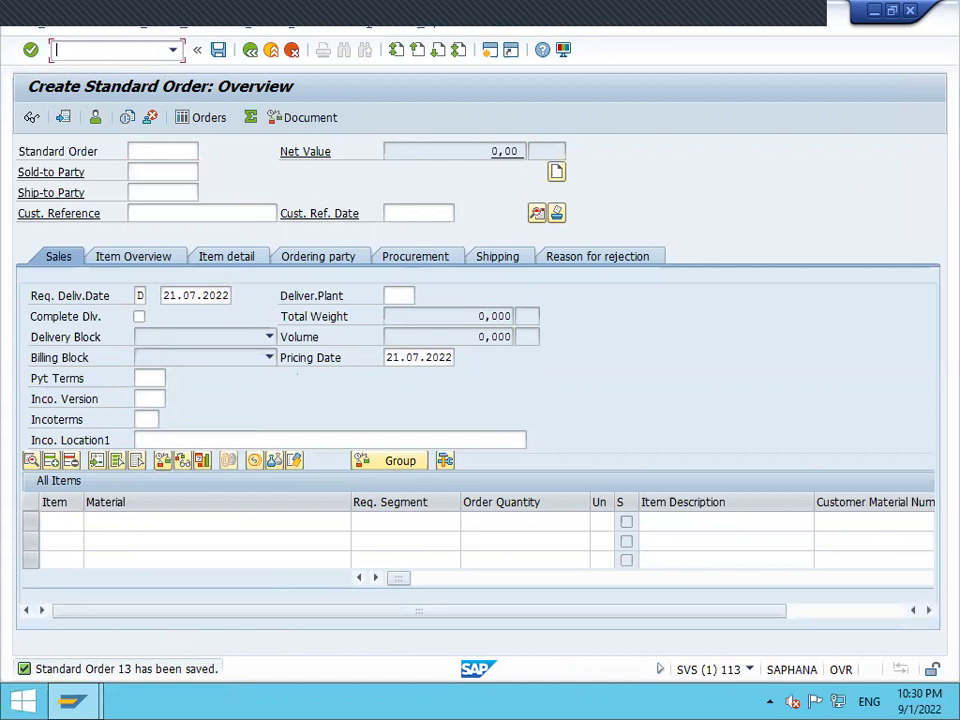
type("/NVL01N")
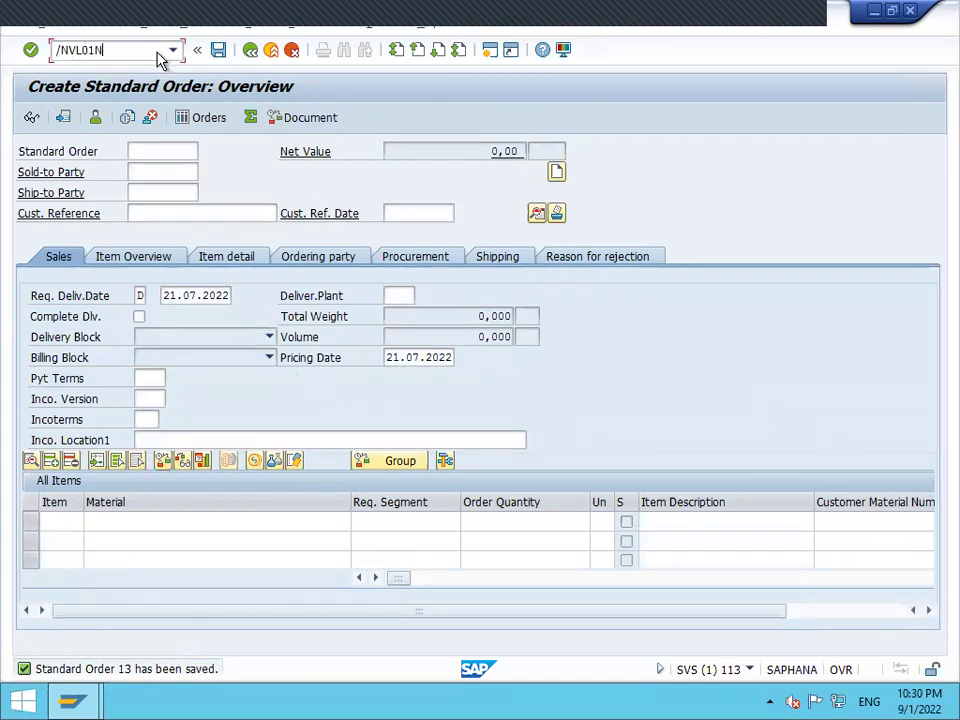
key("Return")
key("Return")
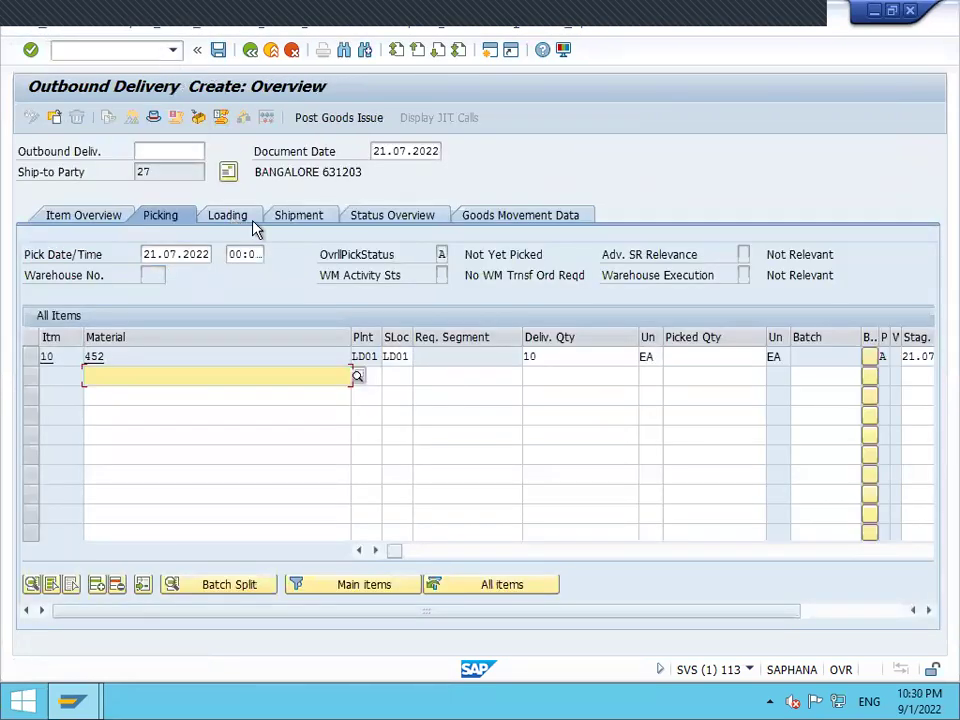
- Pick 10 units on item 10, post goods issue, and inspect the movement type 601 error log
left_click(716, 356)
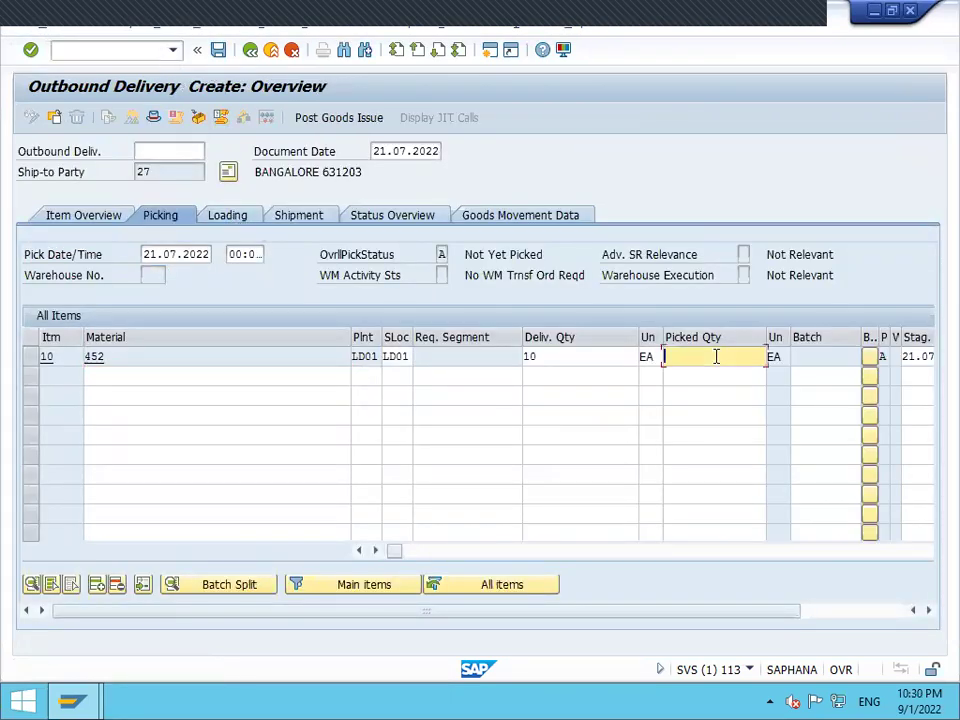
type("10")
left_click(350, 118)
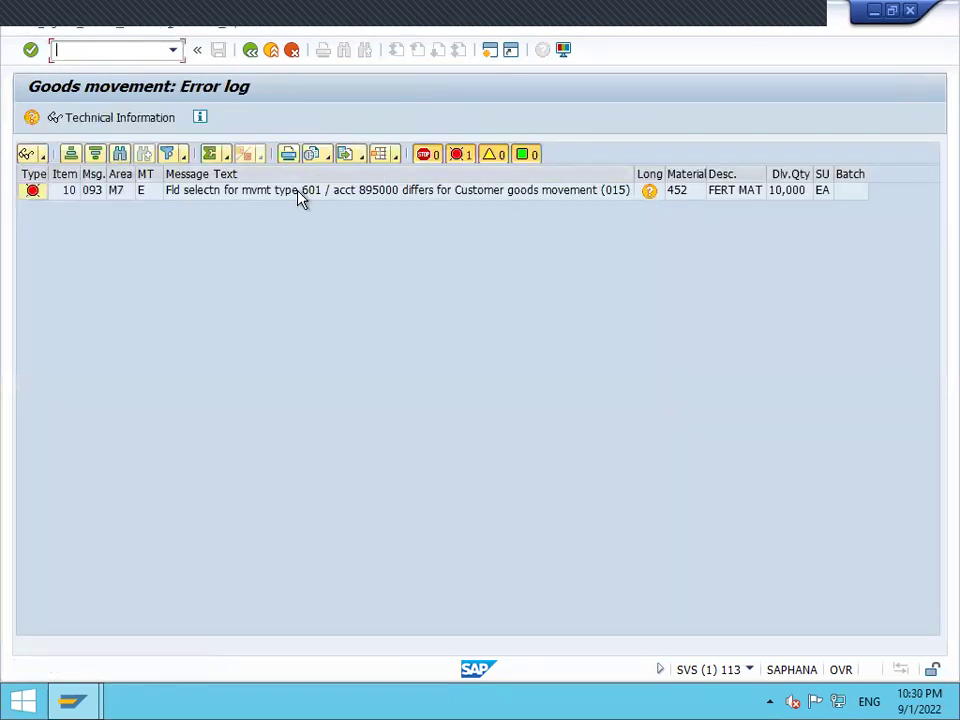
left_click(297, 191)
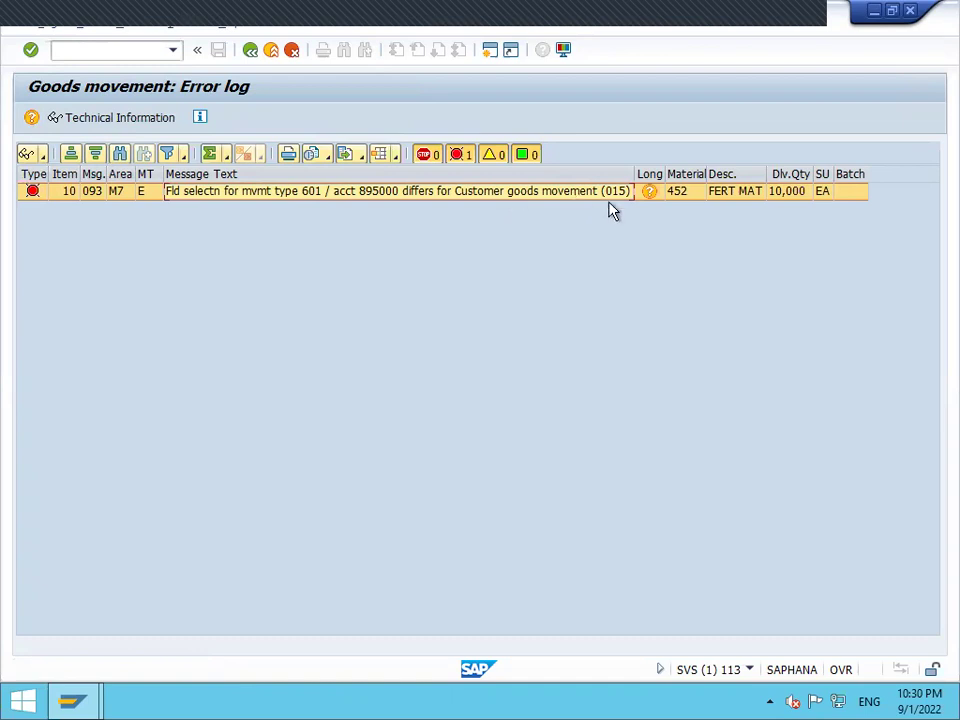
left_click(273, 52)
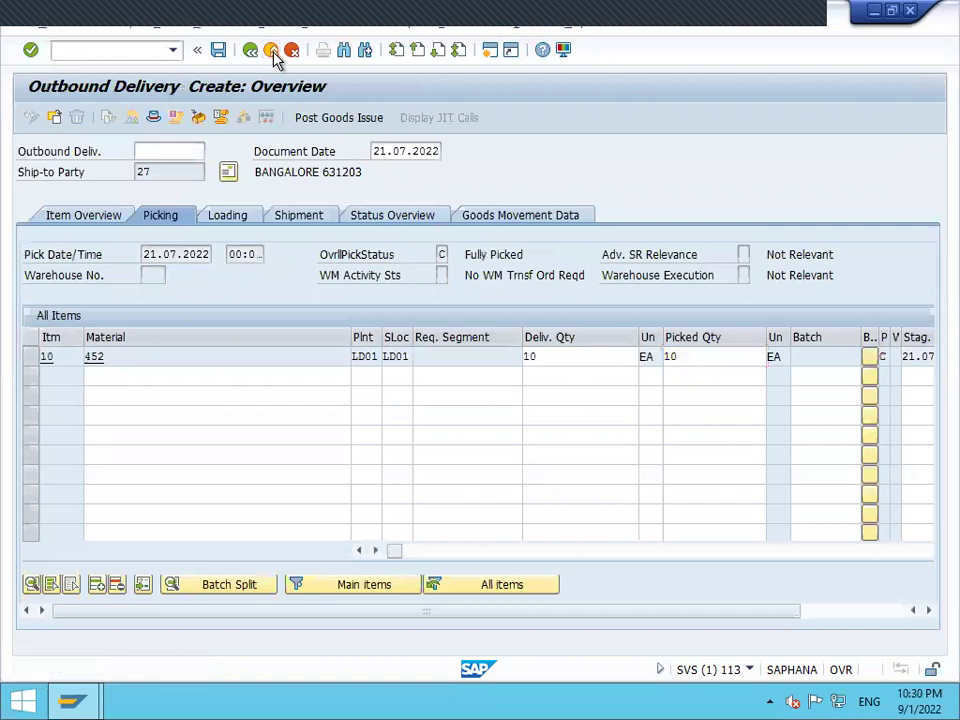
- Exit the delivery without saving and load program RM07CUFA in SE38
left_click(273, 52)
left_click(330, 346)
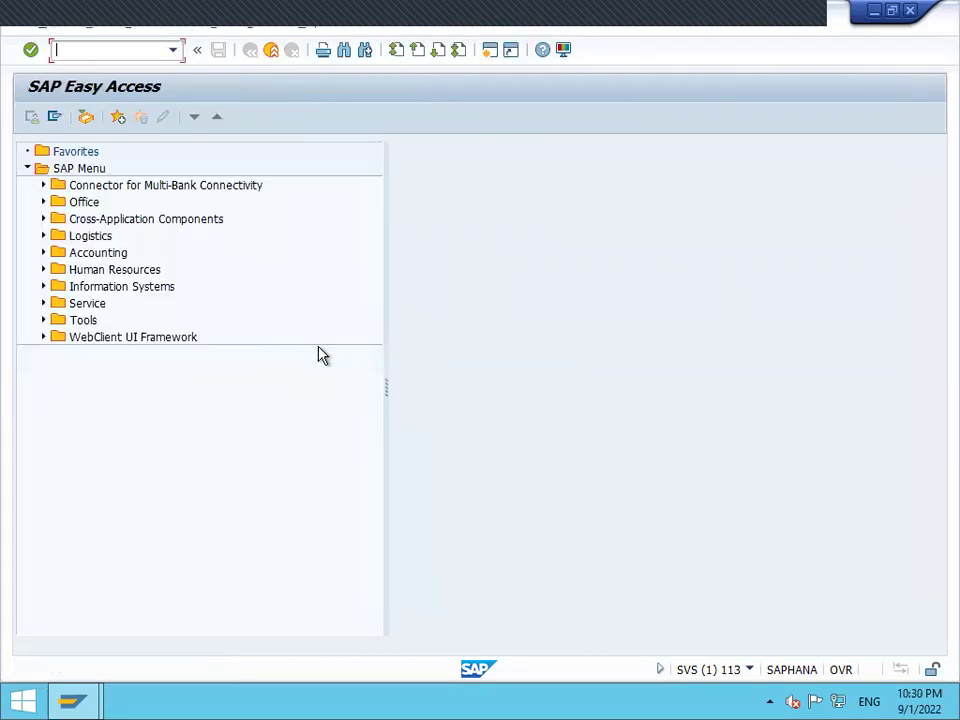
type("se38")
key("Return")
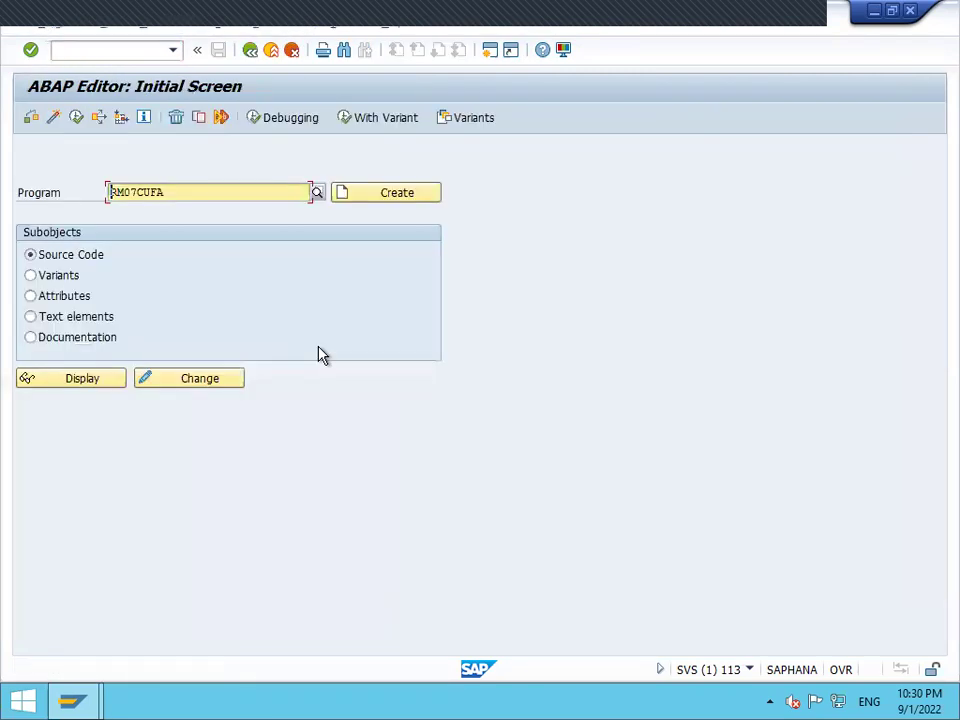
left_click(210, 198)
- Run RM07CUFA for movement type 601, company code LD01 and G/L account 895000, and review the comparison
left_click(76, 118)
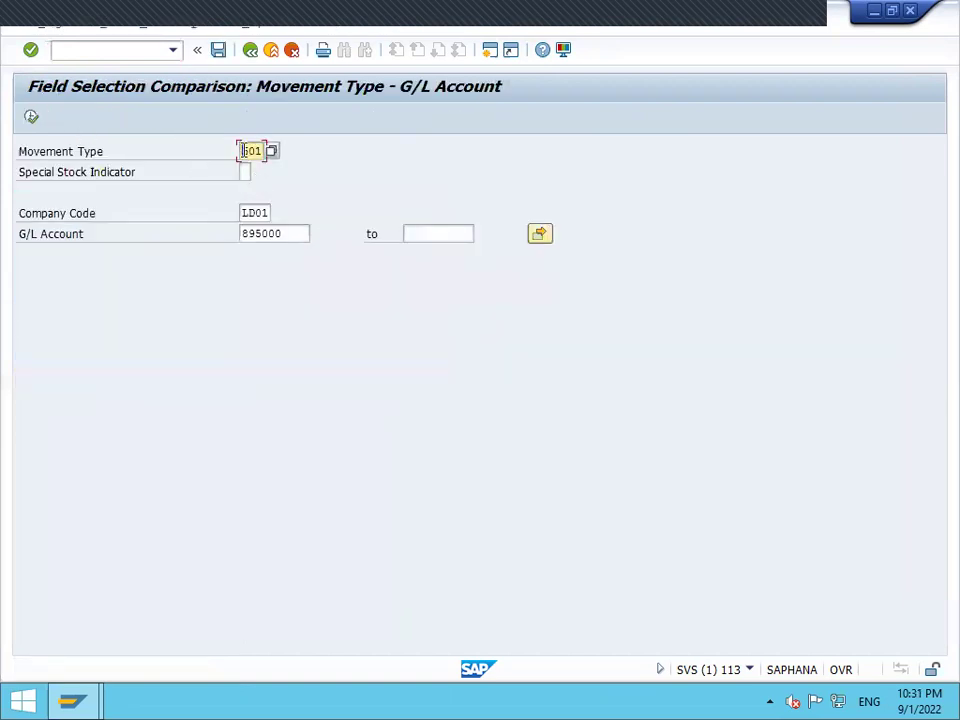
double_click(244, 150)
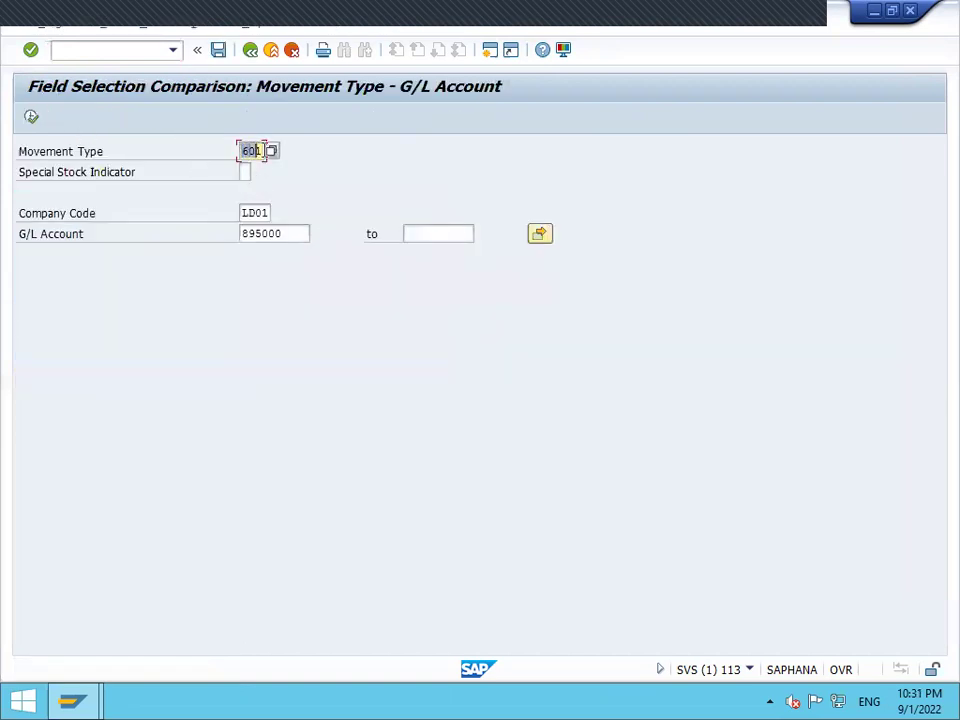
double_click(244, 212)
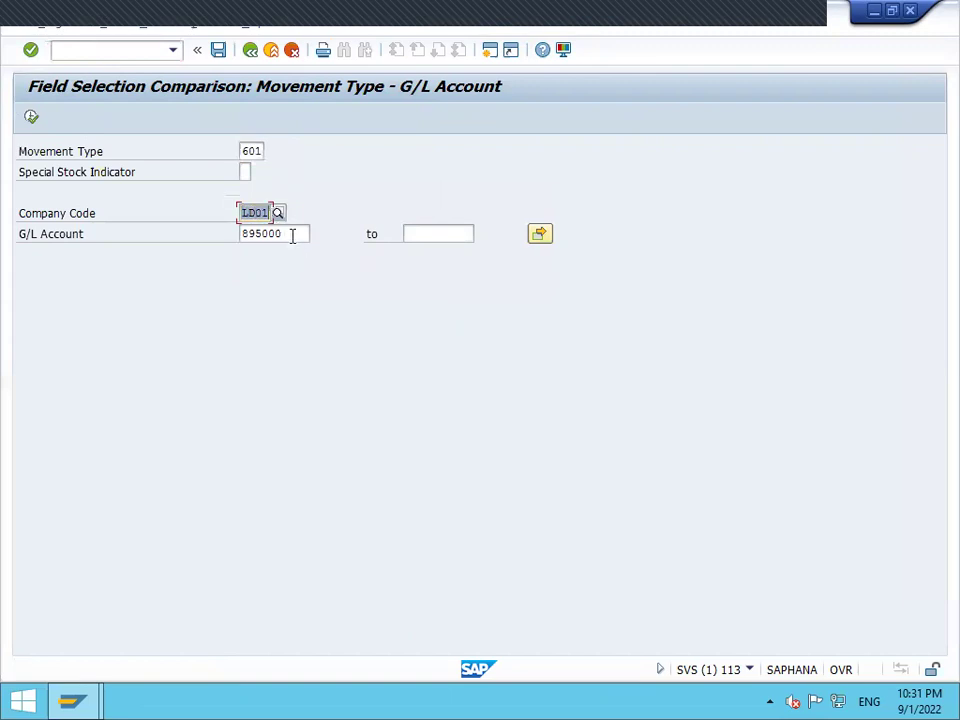
double_click(241, 233)
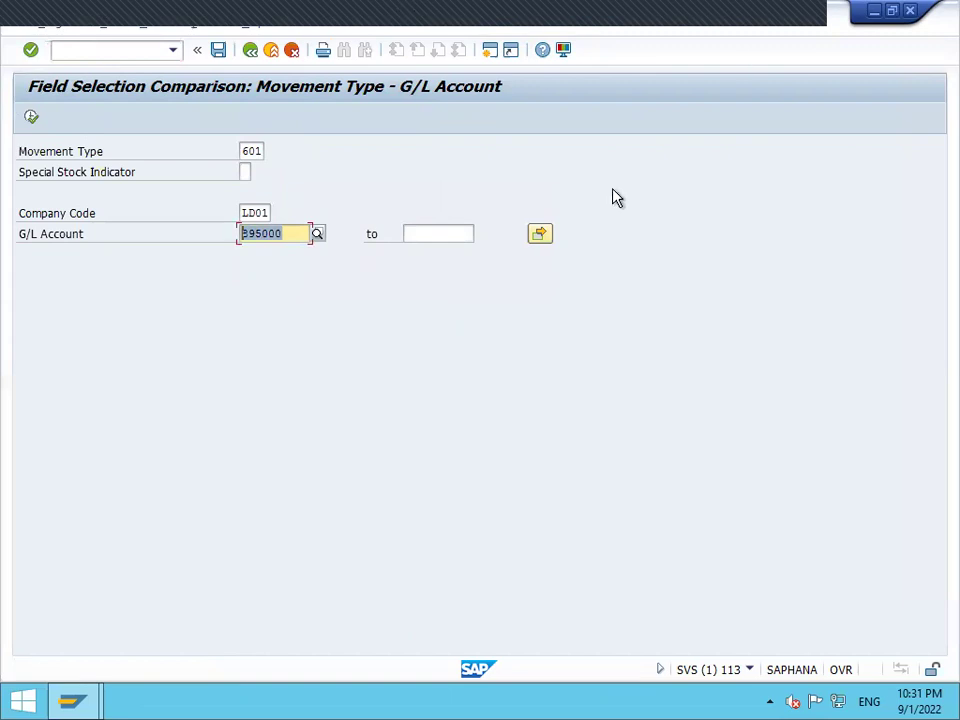
left_click(31, 118)
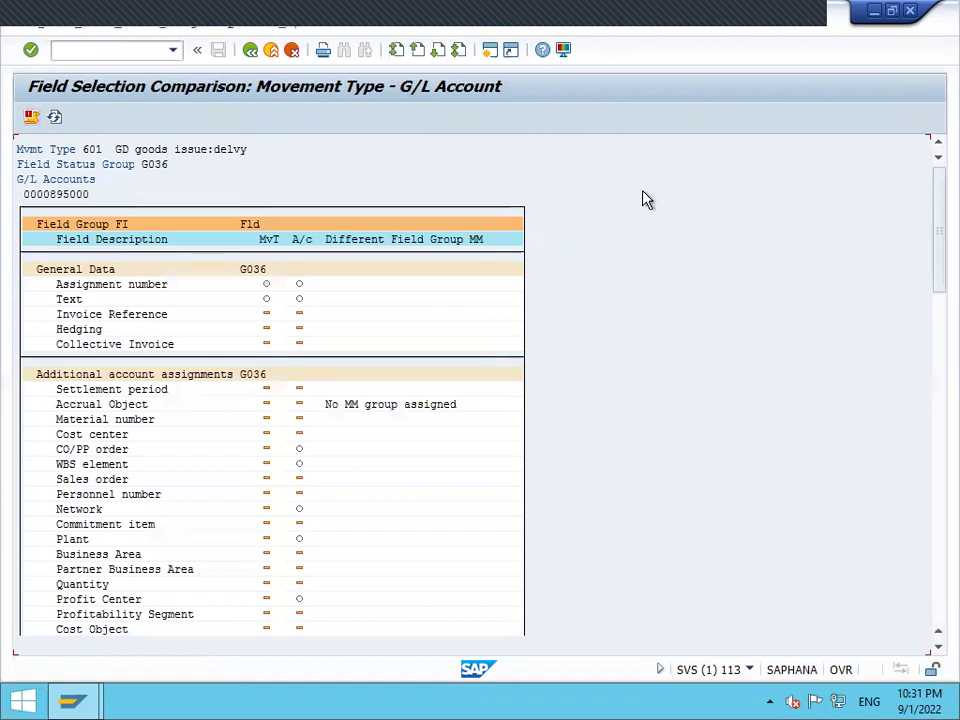
scroll(646, 200, "down", 10)
scroll(644, 200, "down", 5)
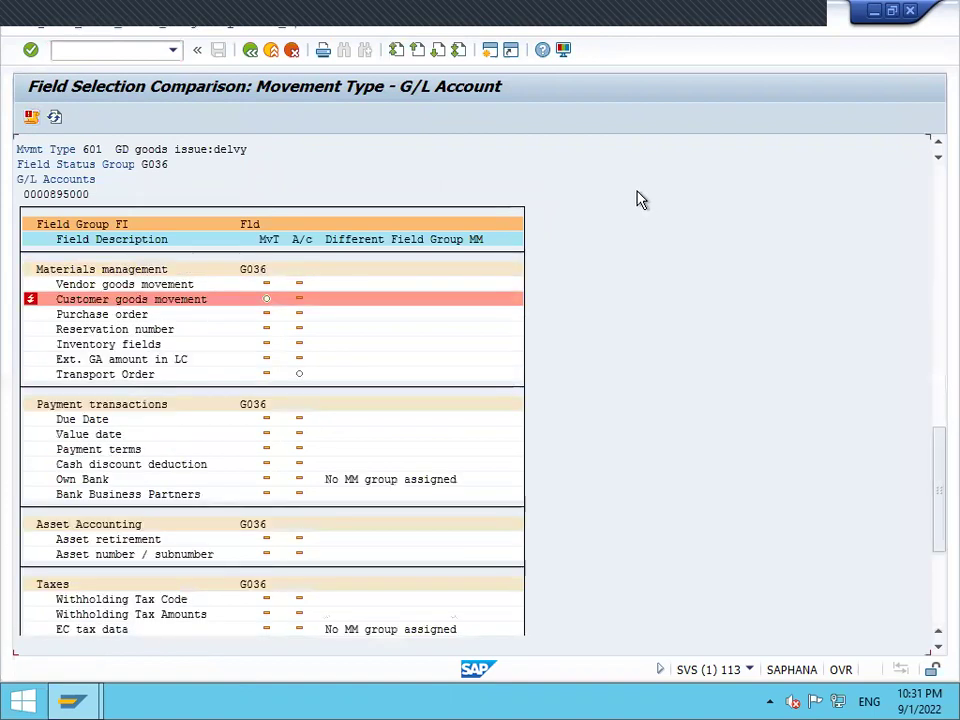
- In the Materials management field group, switch movement type 601's Customer field to Suppress and save
mouse_move(268, 304)
key("F3")
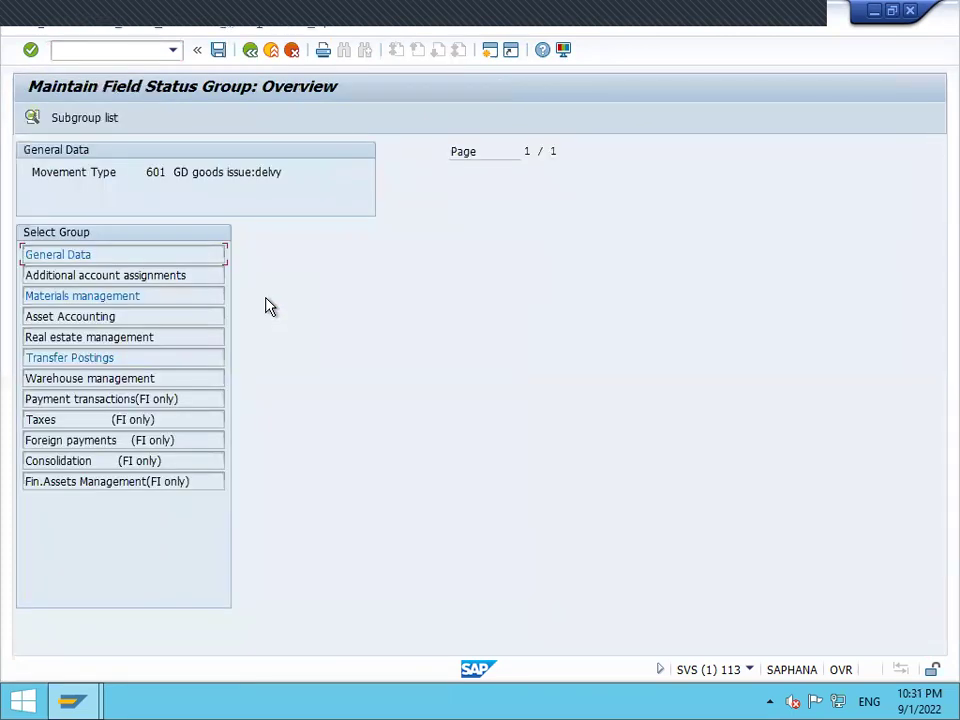
double_click(165, 293)
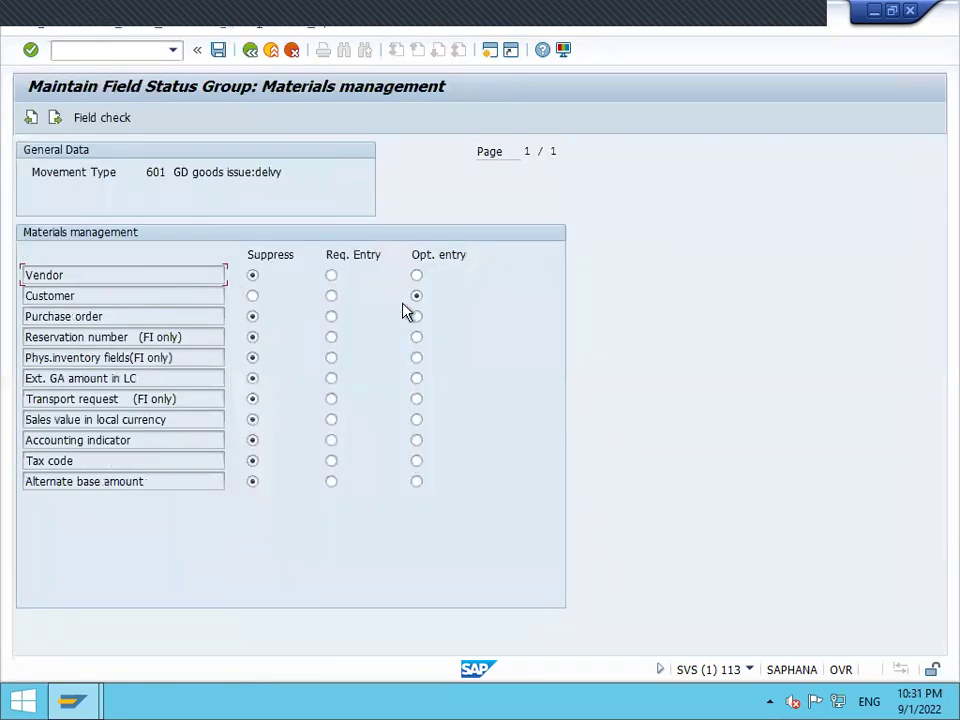
left_click(252, 298)
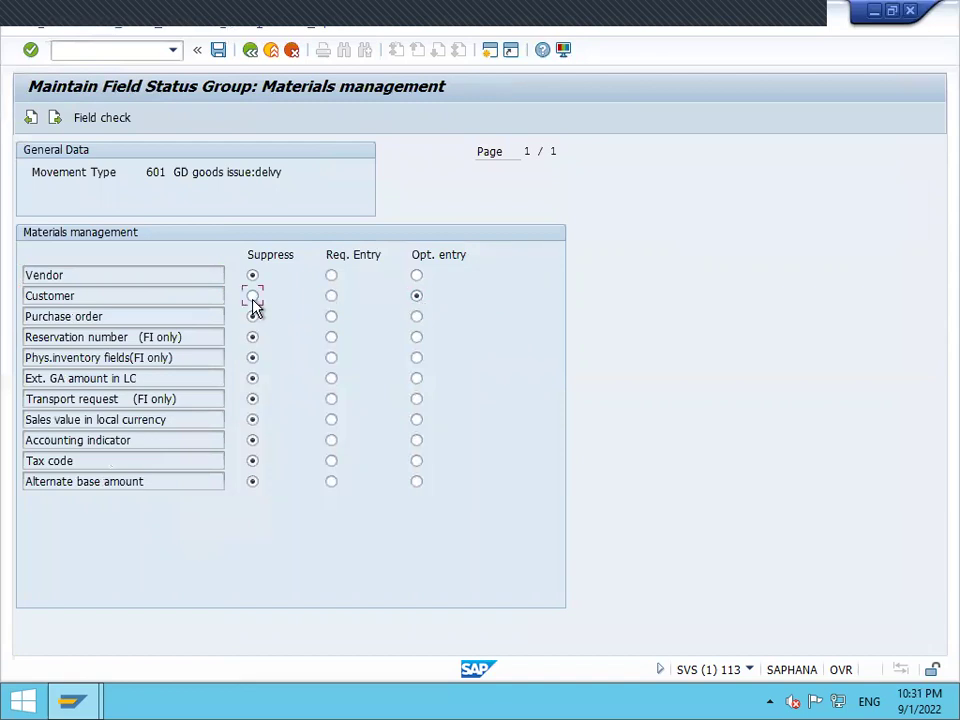
left_click(218, 50)
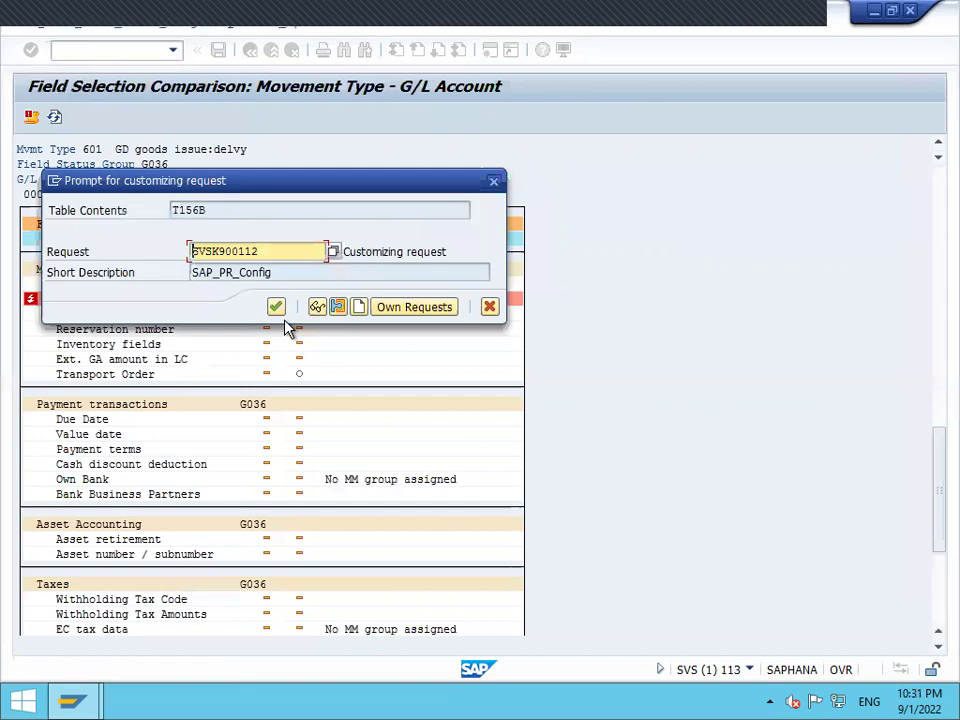
- Confirm the customizing request for the T156B change and return to SAP Easy Access
left_click(276, 310)
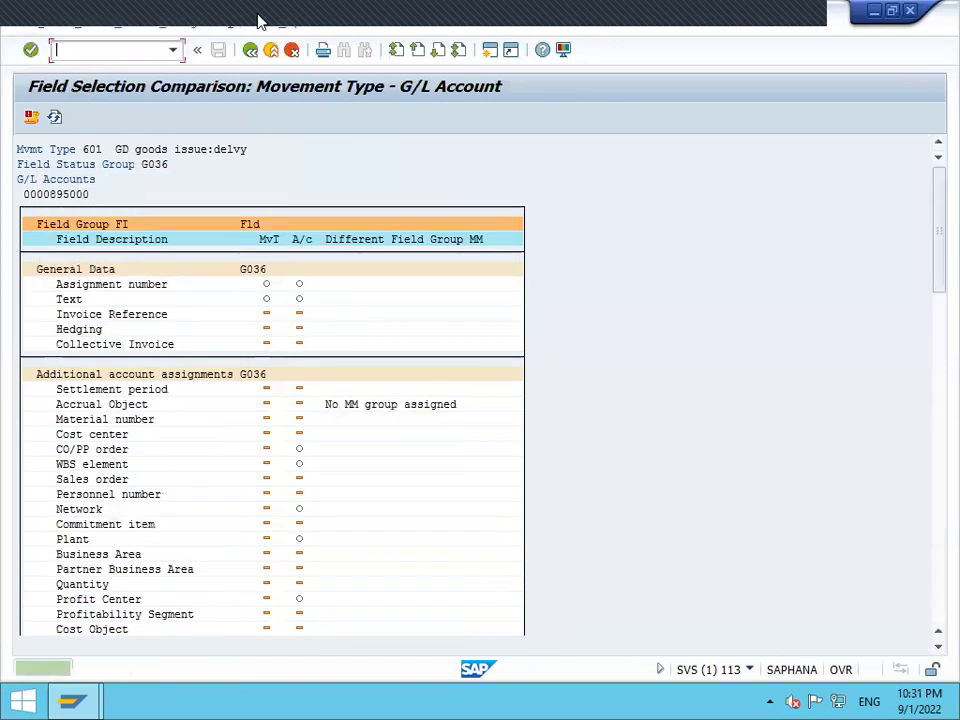
left_click(250, 52)
left_click(250, 52)
left_click(250, 52)
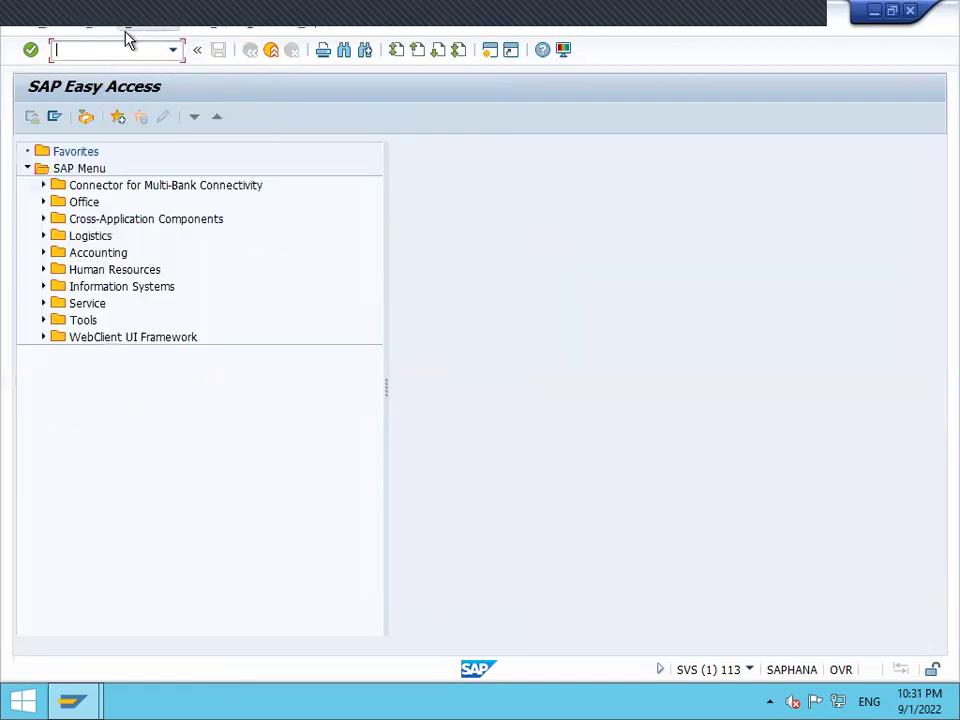
- Create the outbound delivery for order 13 in VL01N, pick 10 units and post goods issue
type("VL01N")
key("Return")
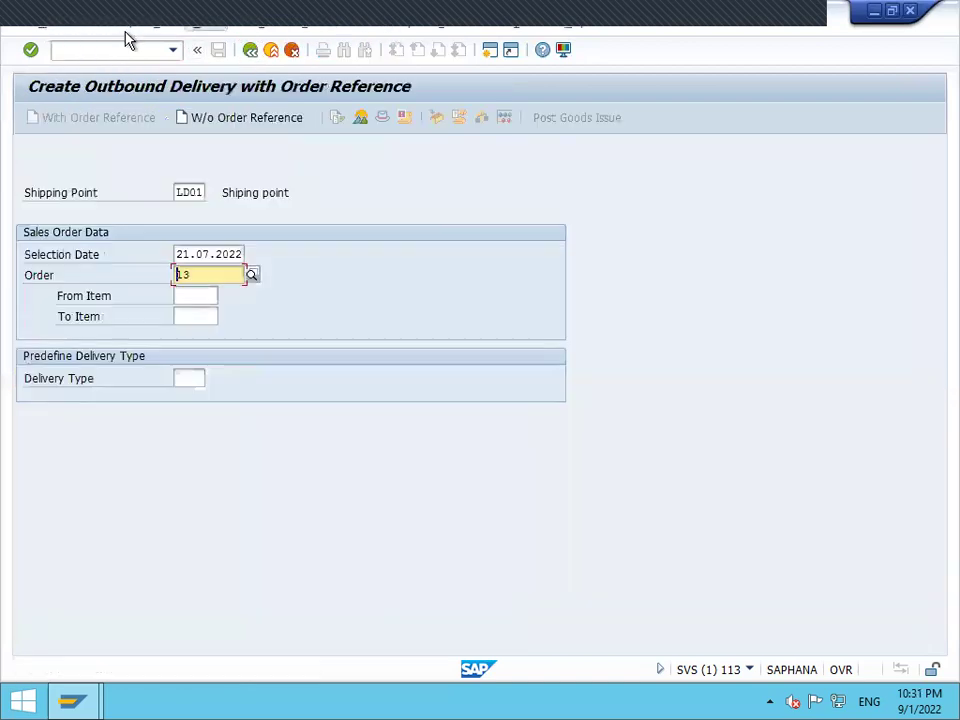
key("Return")
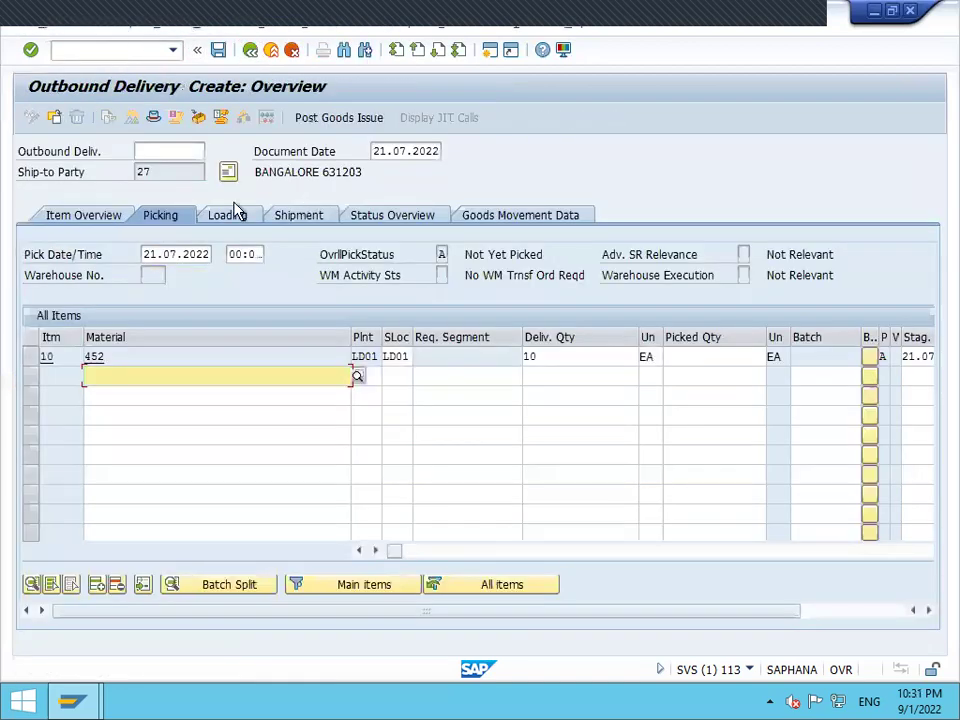
left_click(693, 356)
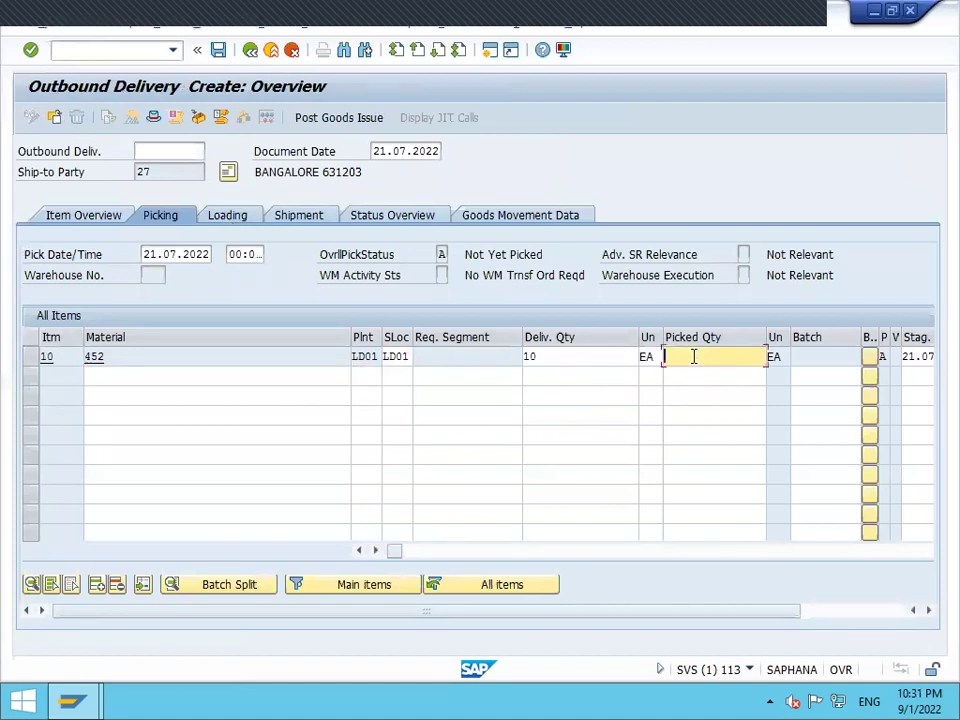
type("10")
left_click(360, 121)
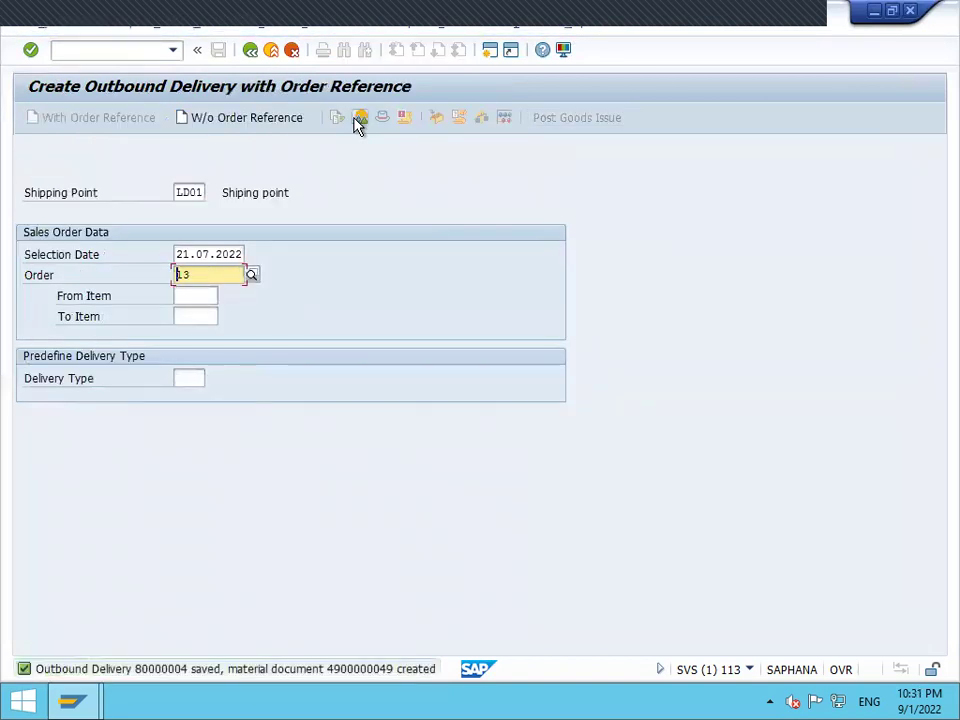
- Bill the posted delivery in VF01 and save the F2 invoice for 10 units, 50.000,00 INR
left_click(270, 52)
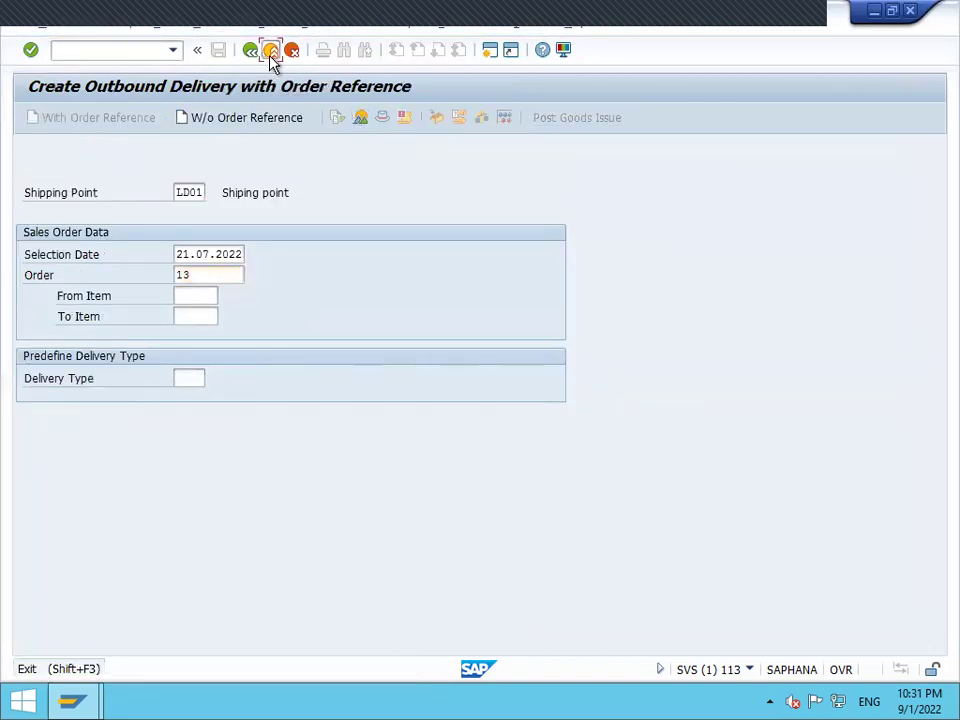
type("VF01")
key("Return")
key("Return")
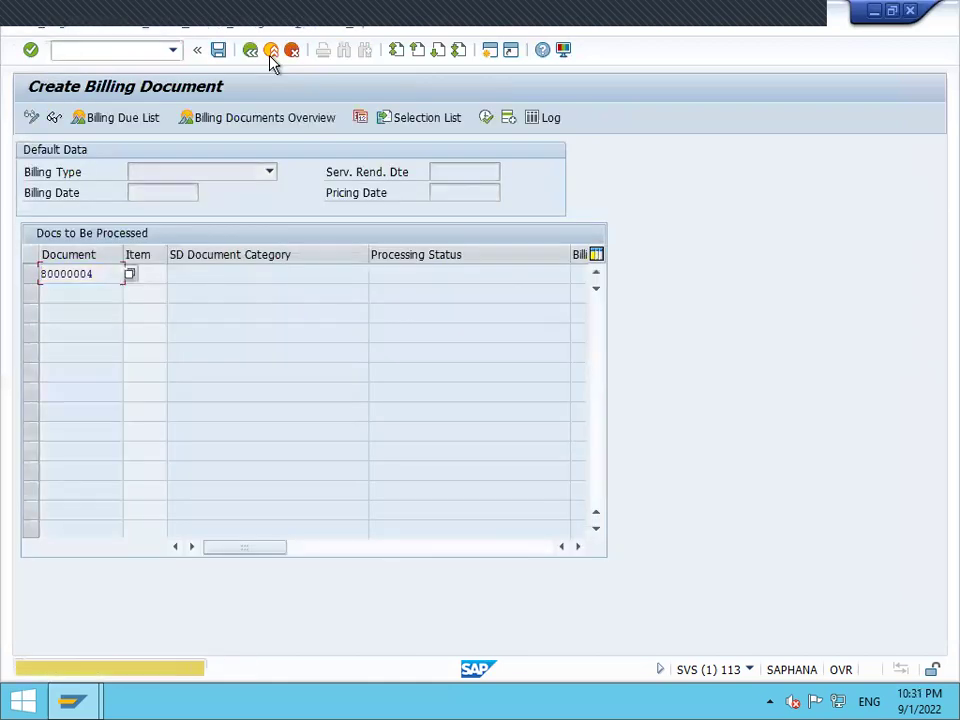
key("Return")
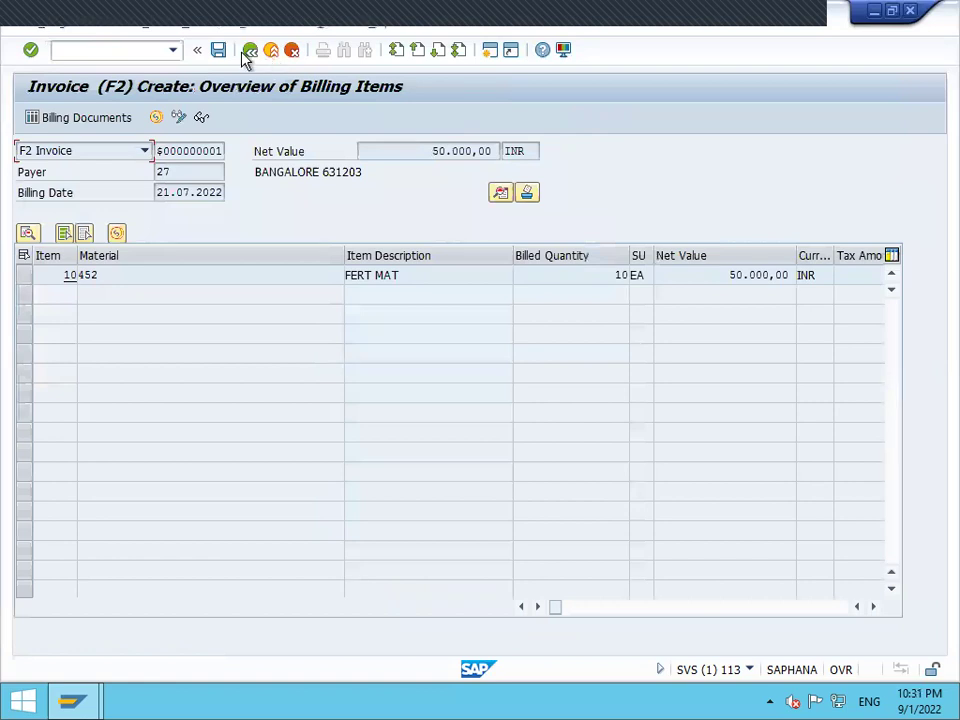
left_click(220, 52)
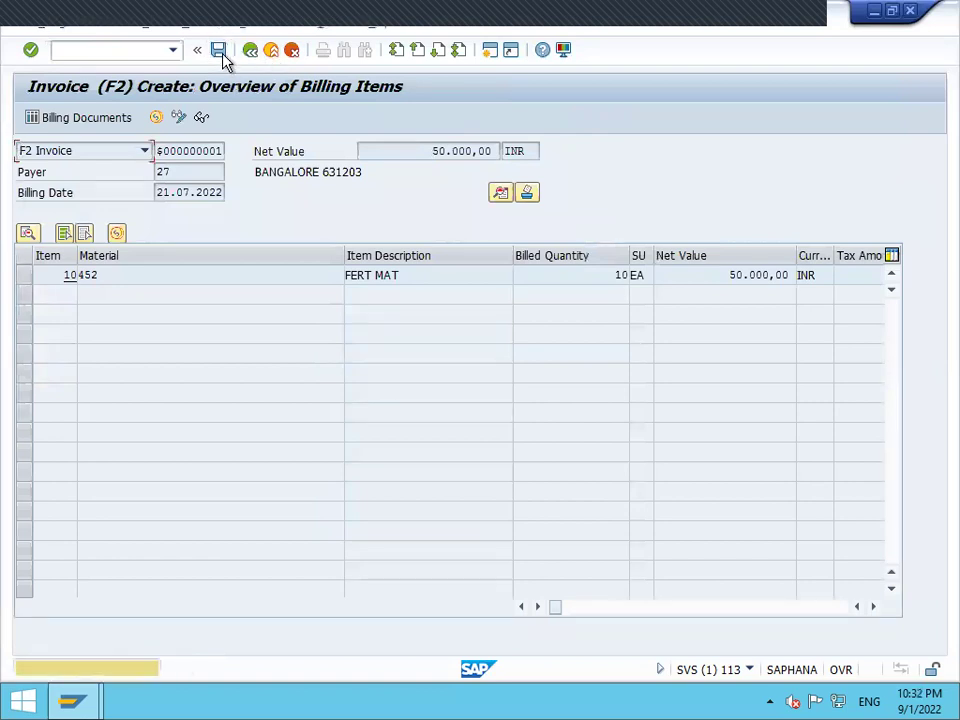
left_click(220, 52)
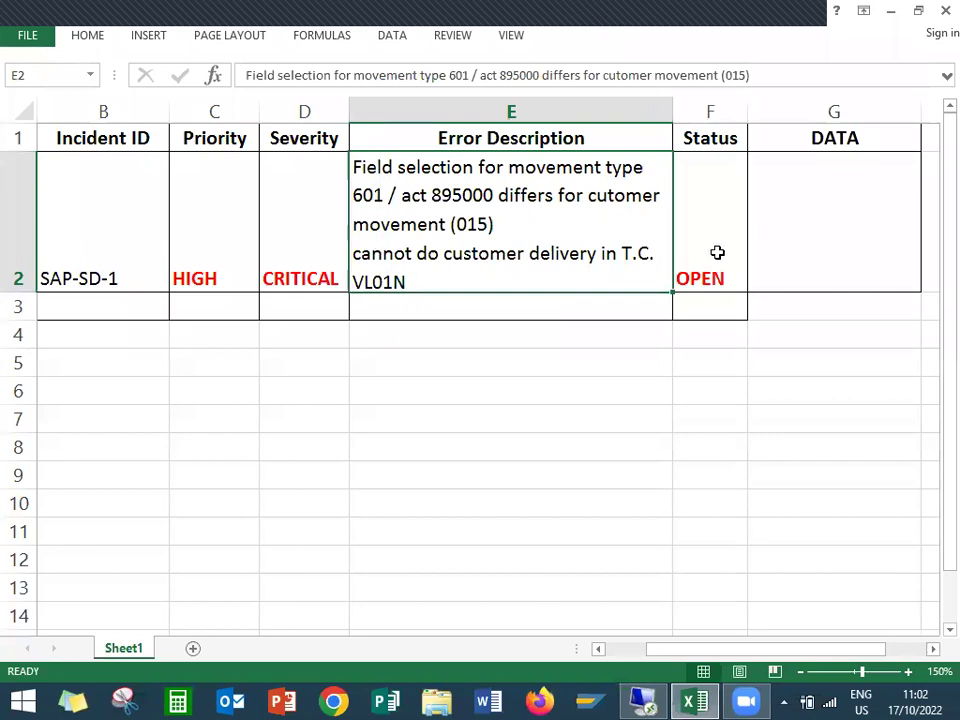
- Enter CLOSED in Status cell F2 for ticket SAP-SD-1
left_click(717, 253)
type("CLOSED")
key("Return")
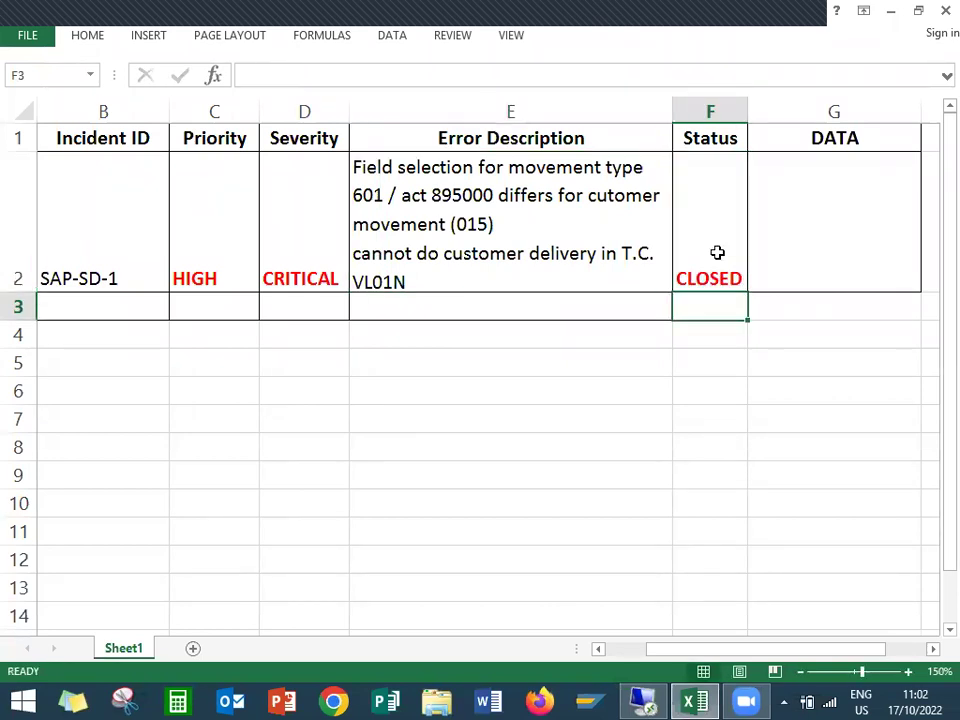